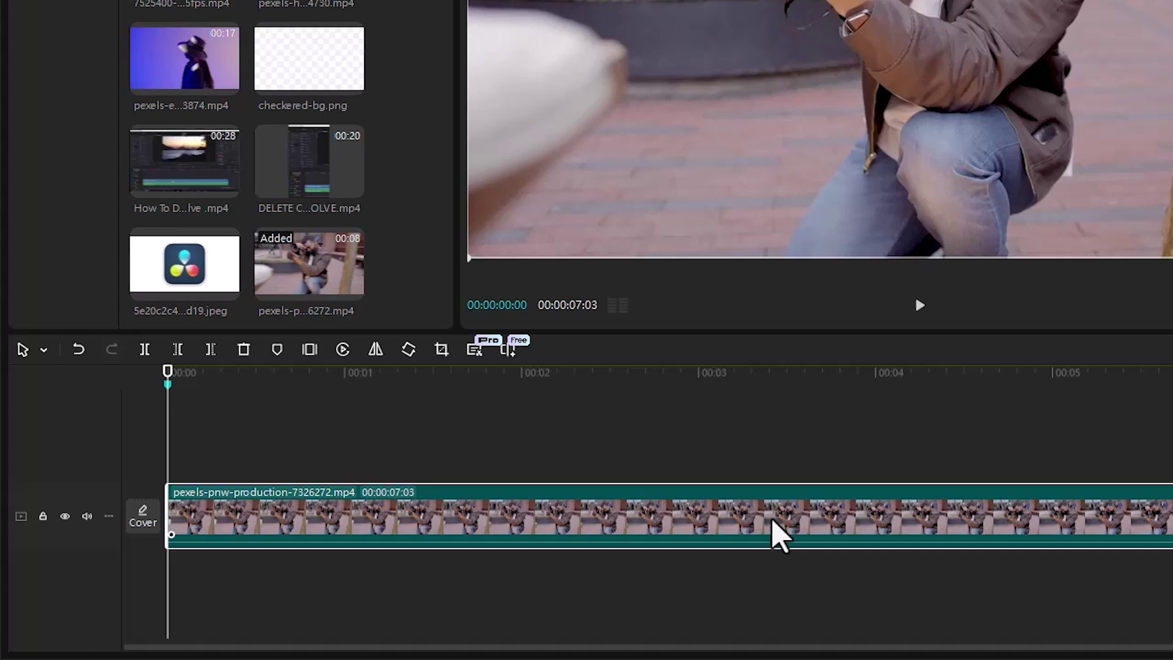
Step: Duplicate the pexels-pnw-production clip onto a new track above it and hide that upper track
drag(778, 532, 764, 474)
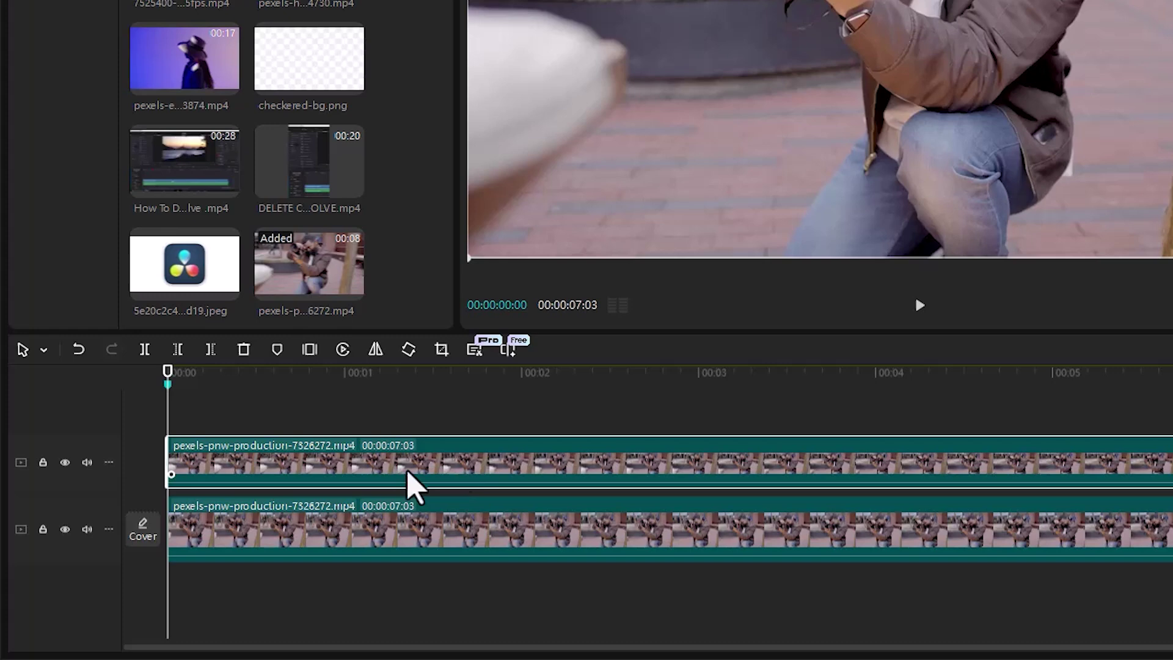
click(65, 463)
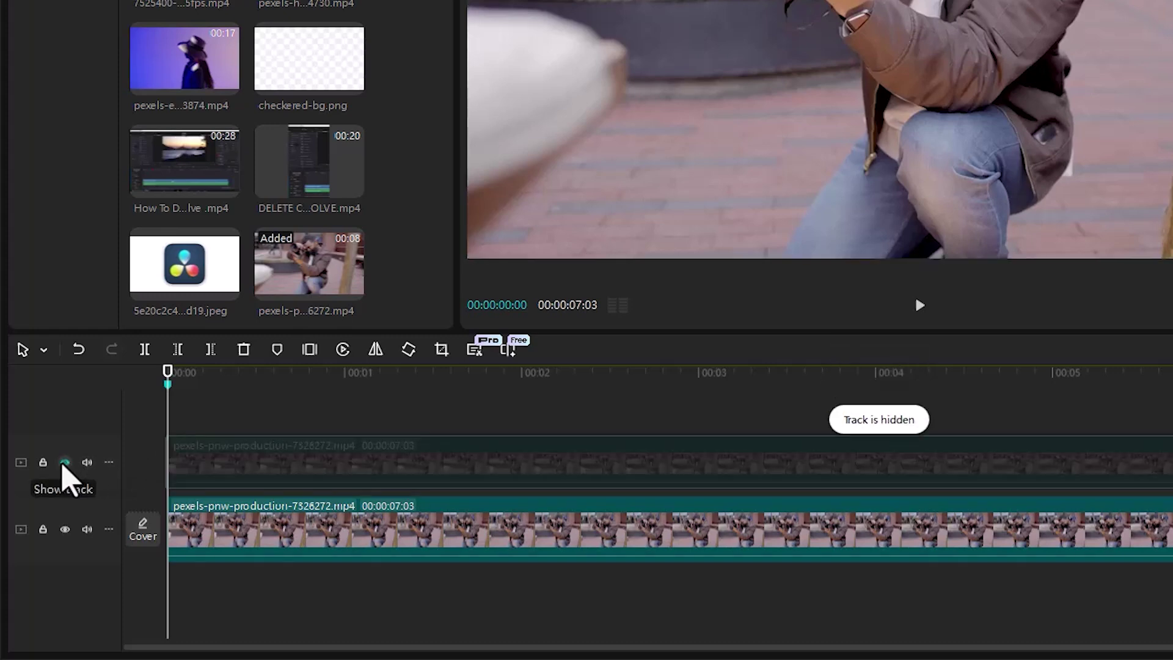
Step: Select the bottom clip and show the RGB parade, waveform and vectorscope under the preview
click(427, 526)
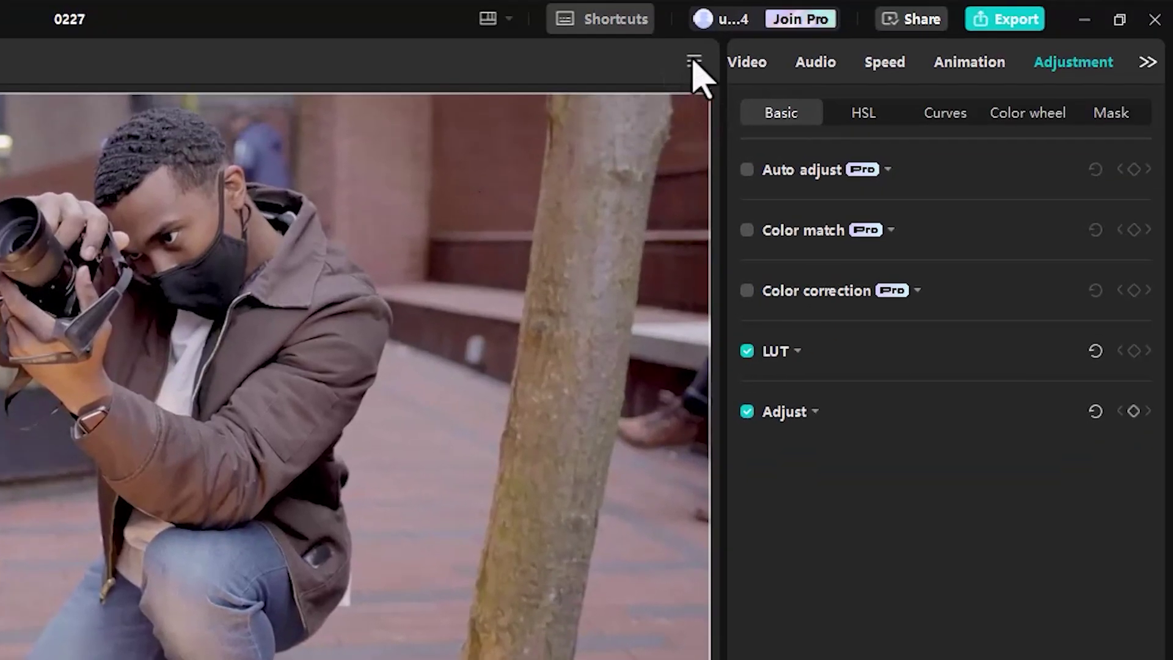
click(694, 61)
mouse_move(693, 101)
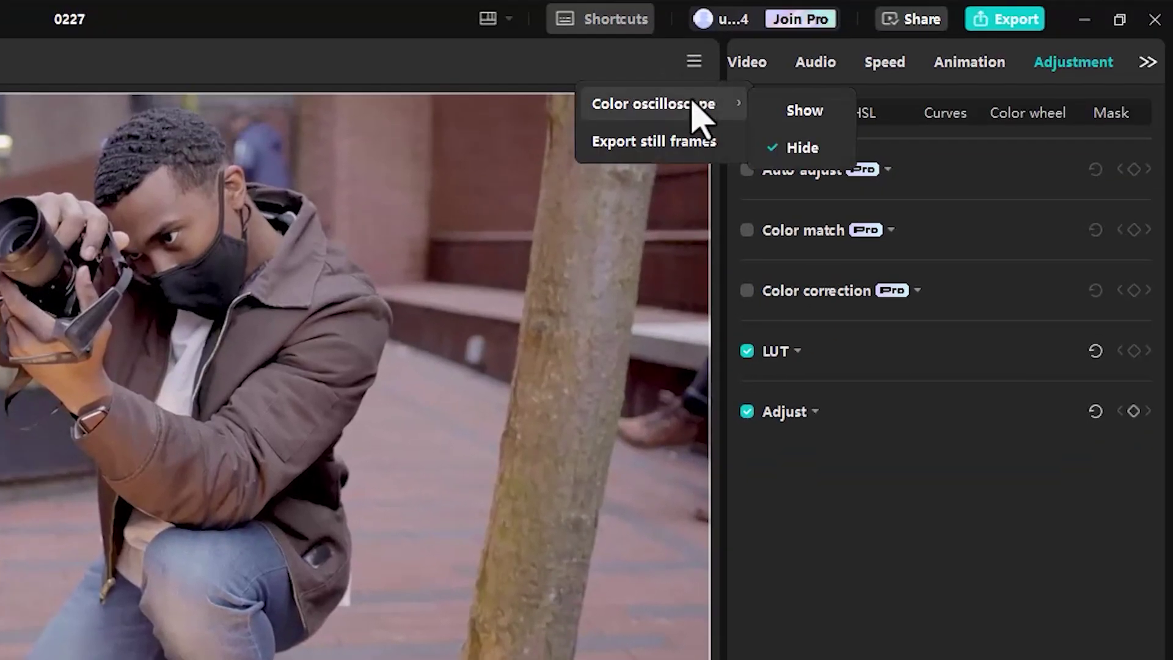
click(820, 116)
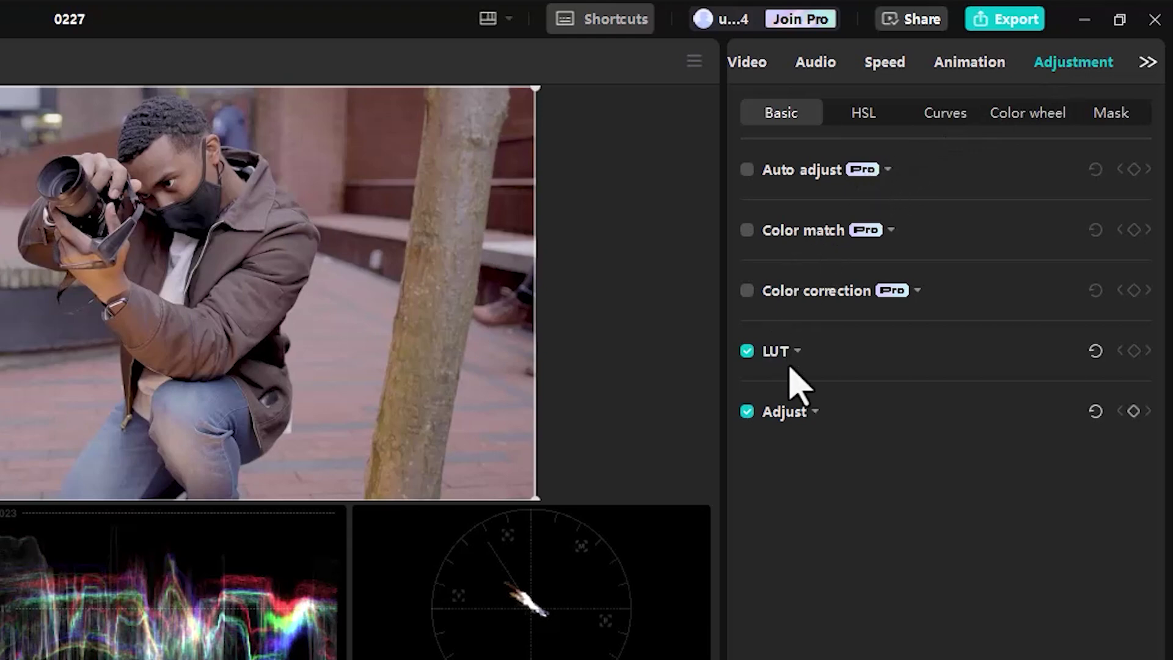
Step: Expand Adjust, push the clip's Exposure up to 50, then return it to 0
click(802, 411)
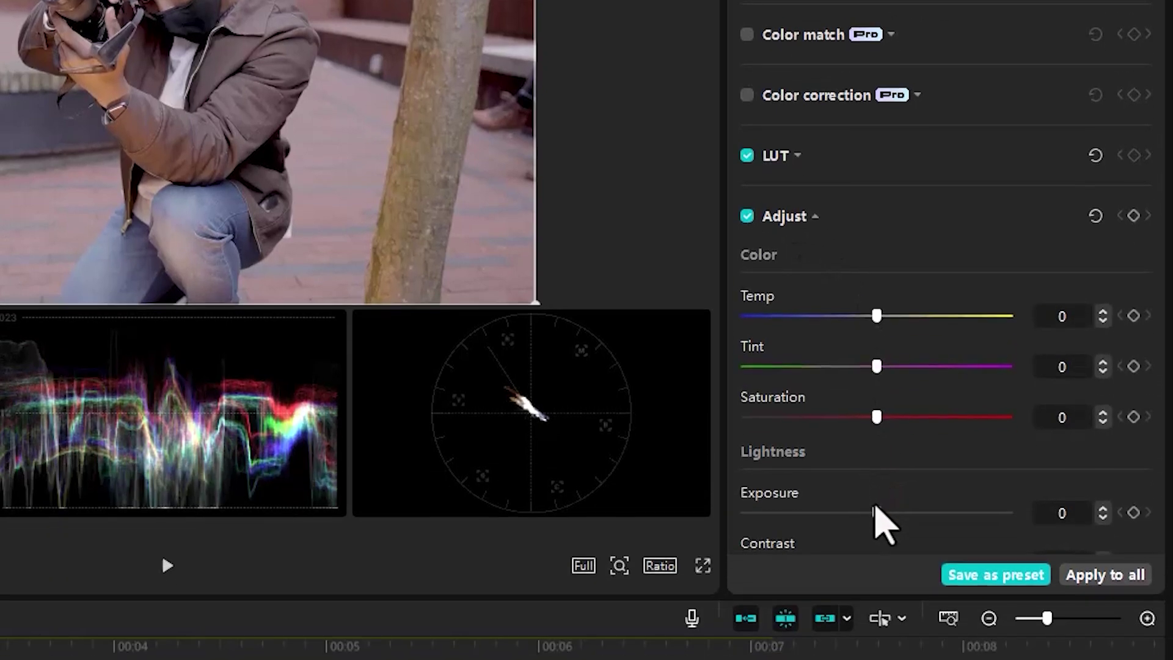
drag(877, 512, 1023, 513)
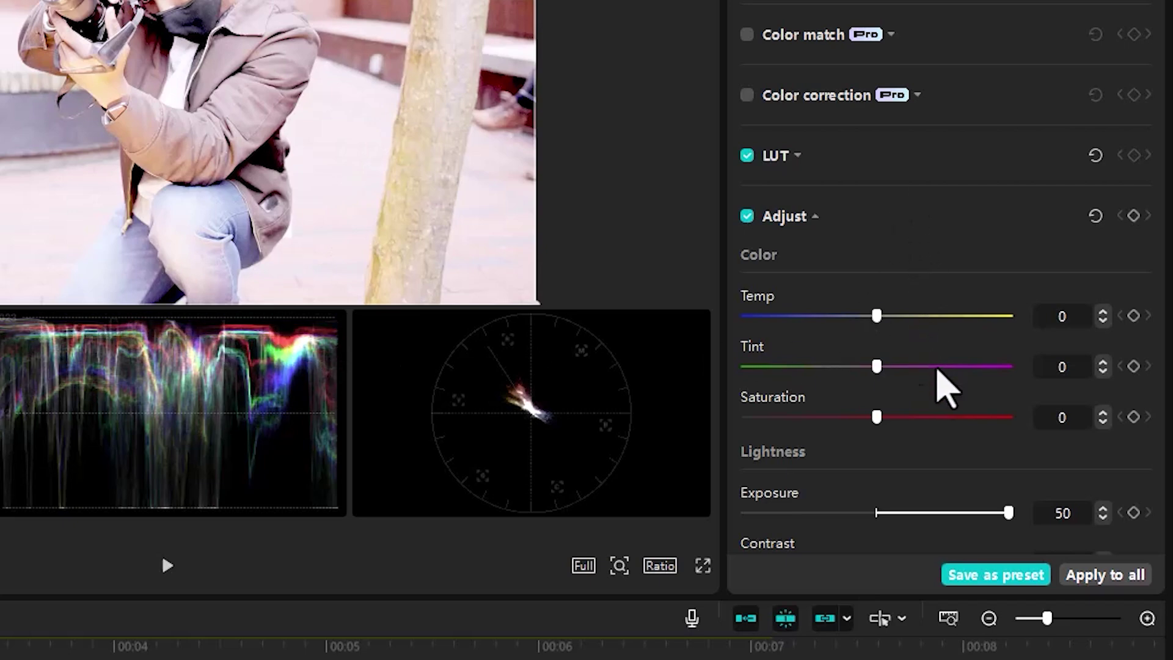
drag(1008, 513, 878, 516)
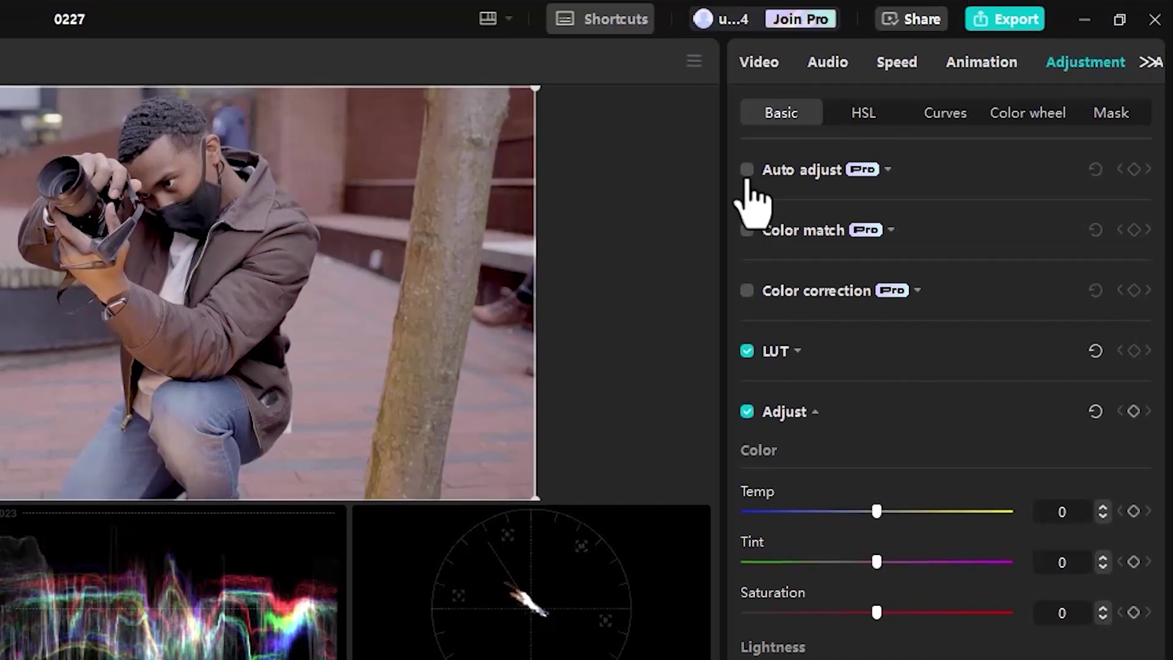
click(746, 174)
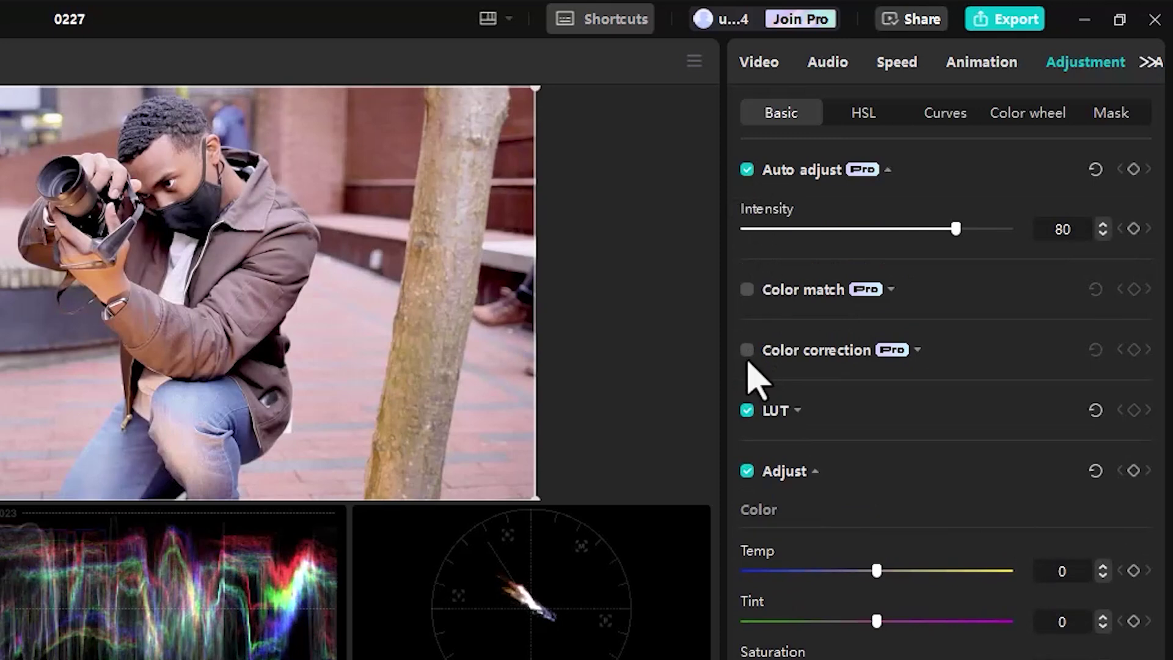
click(747, 352)
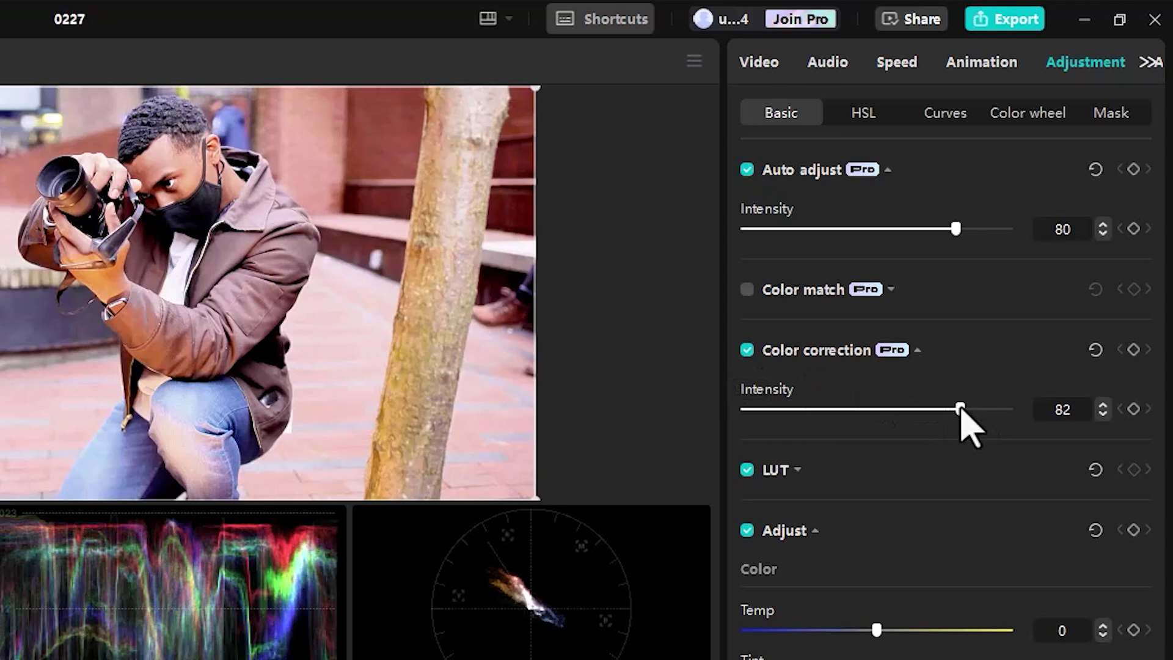
drag(960, 409, 878, 409)
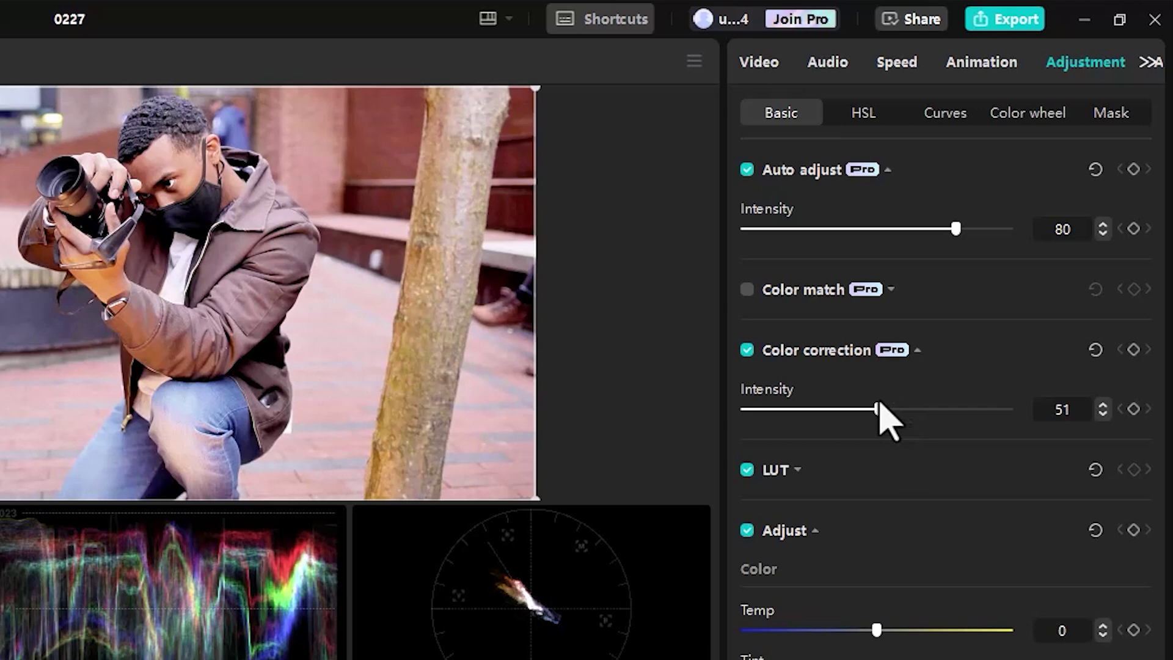
click(747, 350)
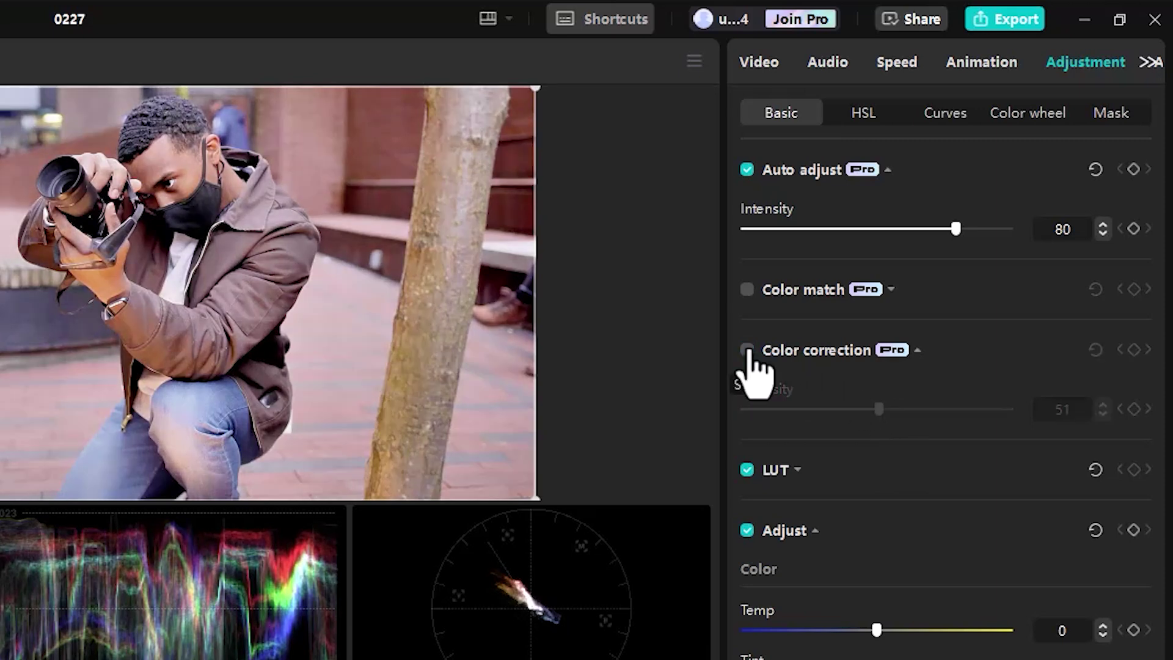
click(747, 170)
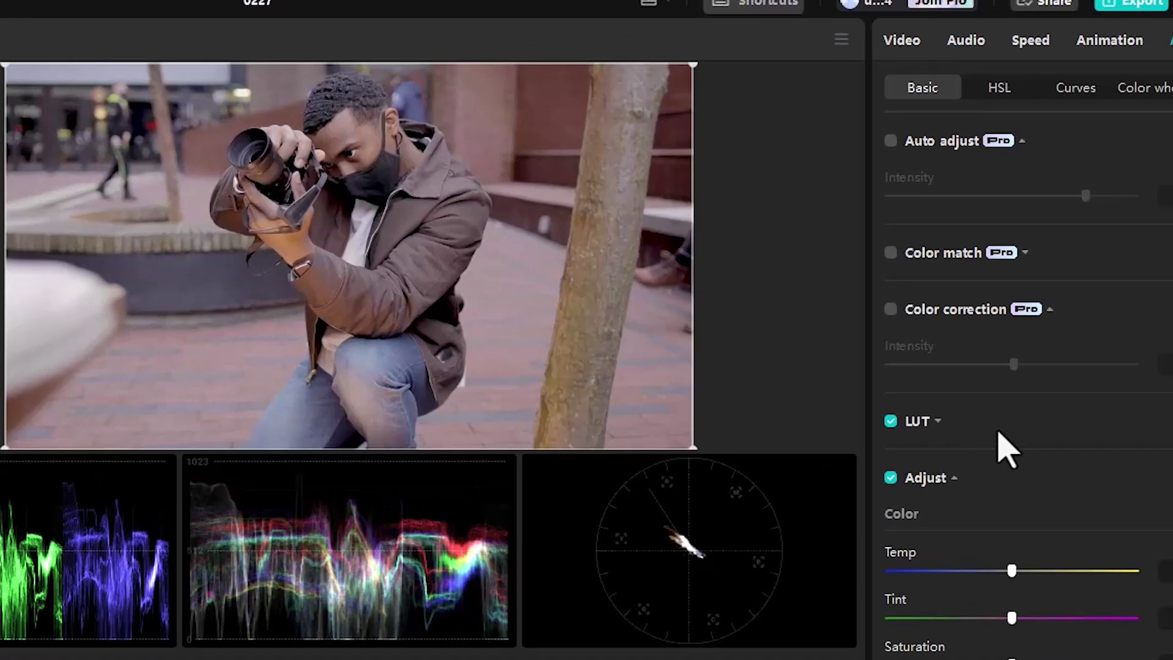
Step: Set the bottom clip's Exposure to 9 and Contrast to 16 after trying 20 and 35
scroll(1161, 373, down, 6)
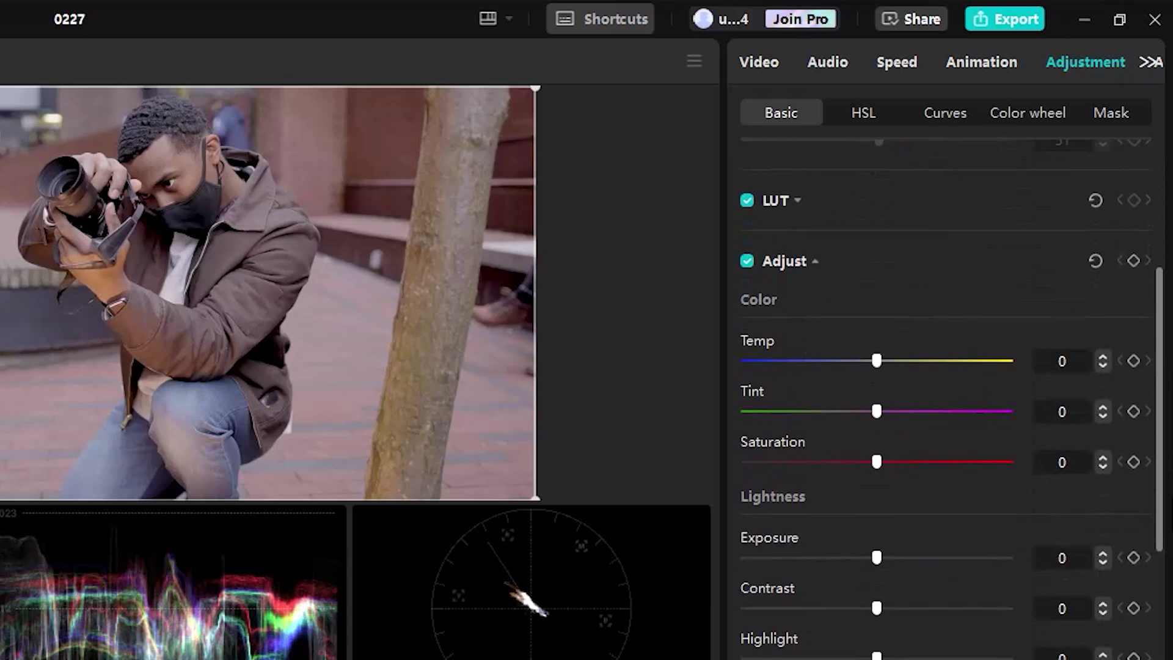
drag(877, 422, 929, 422)
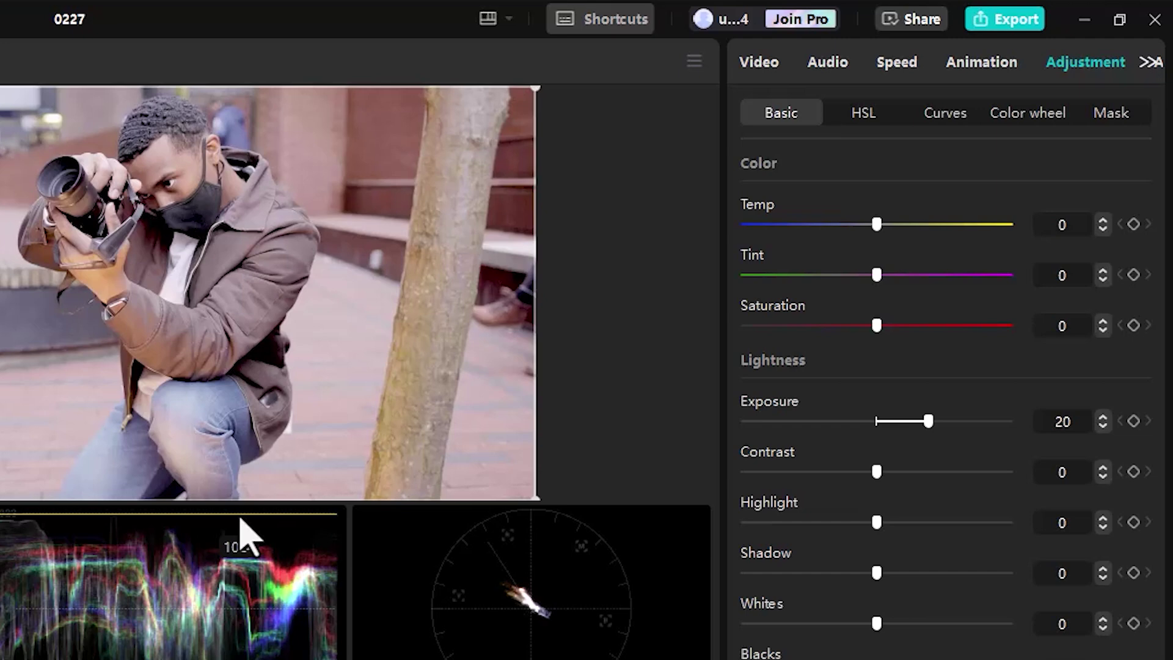
drag(877, 471, 944, 474)
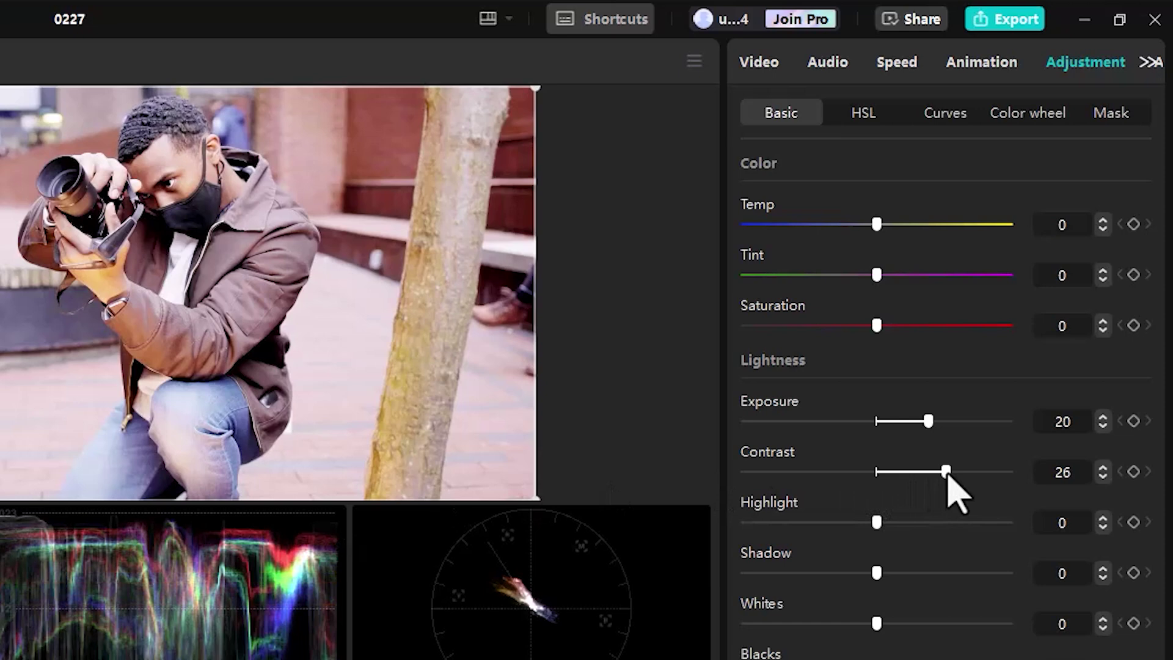
drag(945, 472, 971, 472)
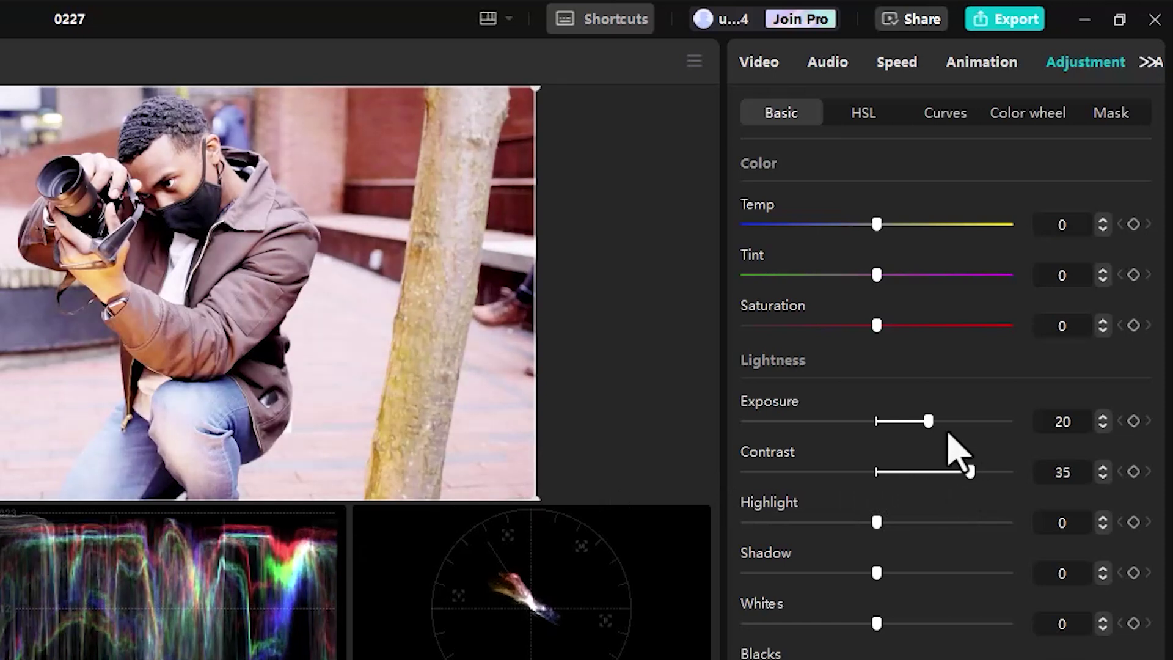
drag(930, 422, 900, 421)
click(919, 472)
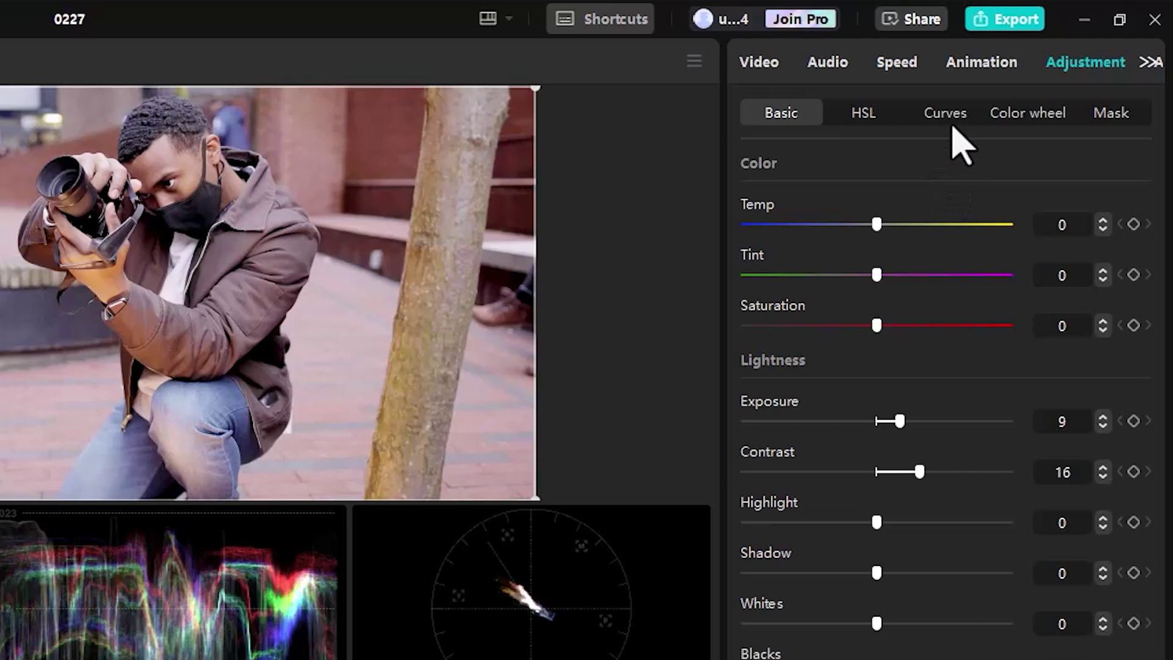
Step: In Curves, shape a trial S-curve on the Luma curve, then reset it to straight
click(956, 126)
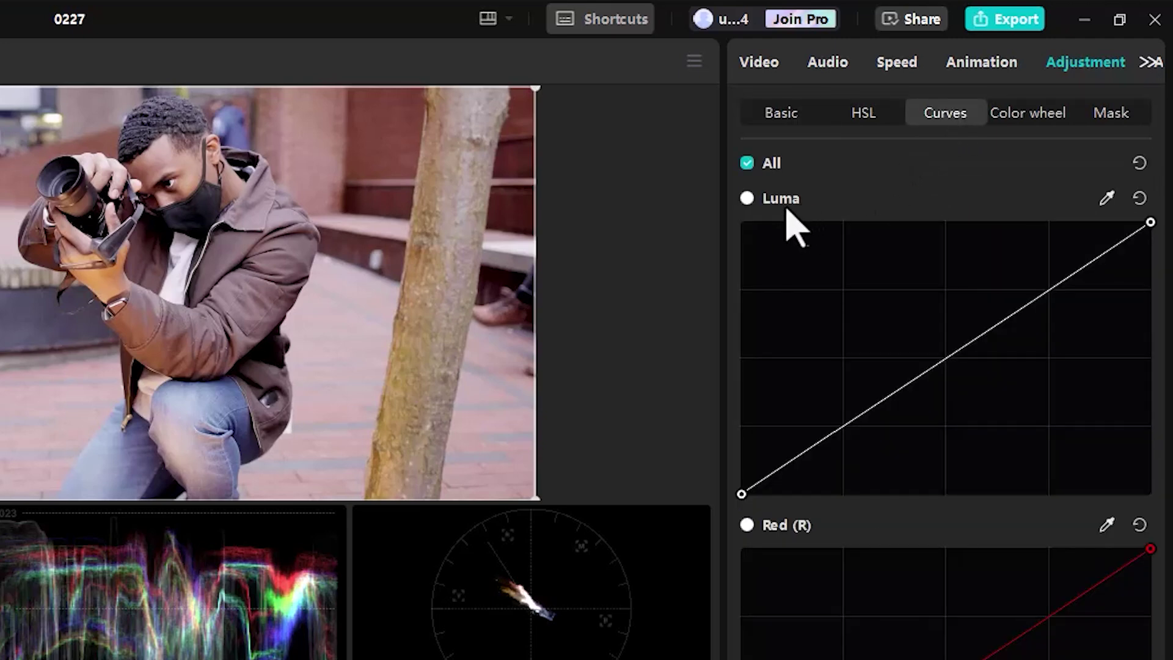
click(843, 425)
click(943, 358)
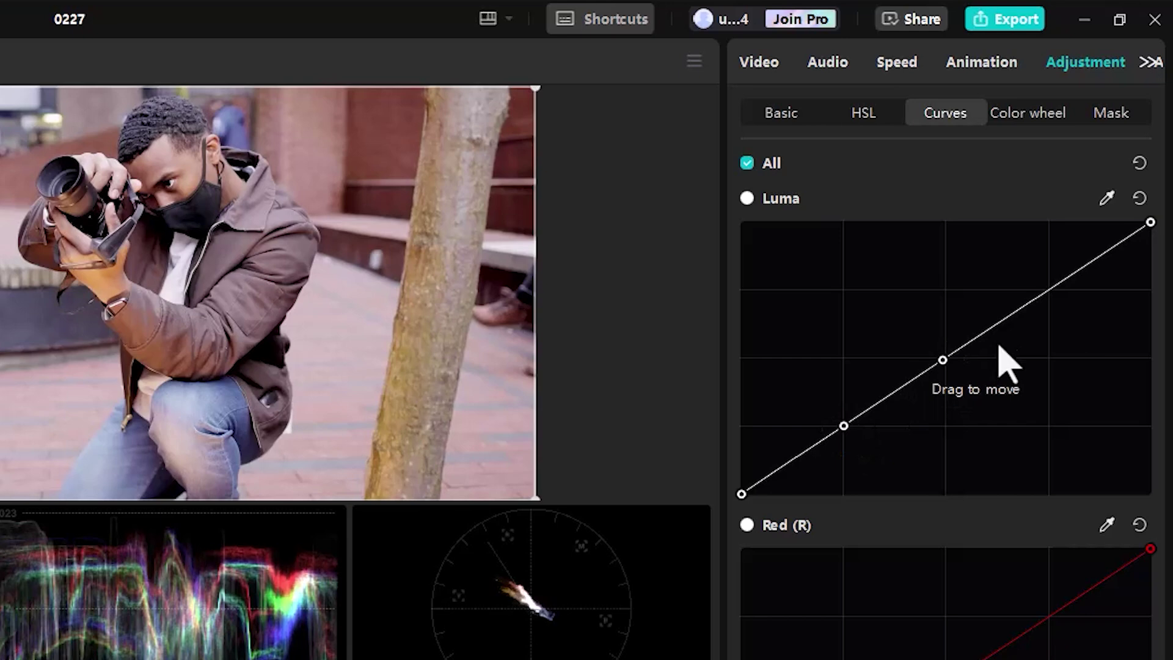
drag(1052, 289, 1049, 267)
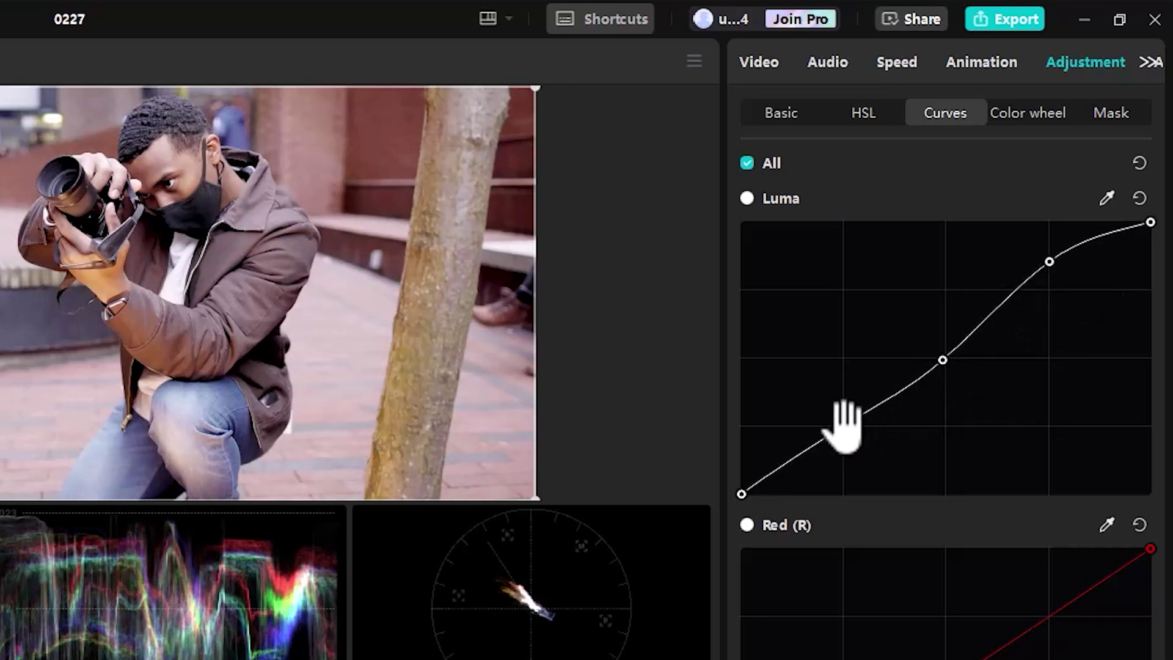
drag(844, 425, 846, 445)
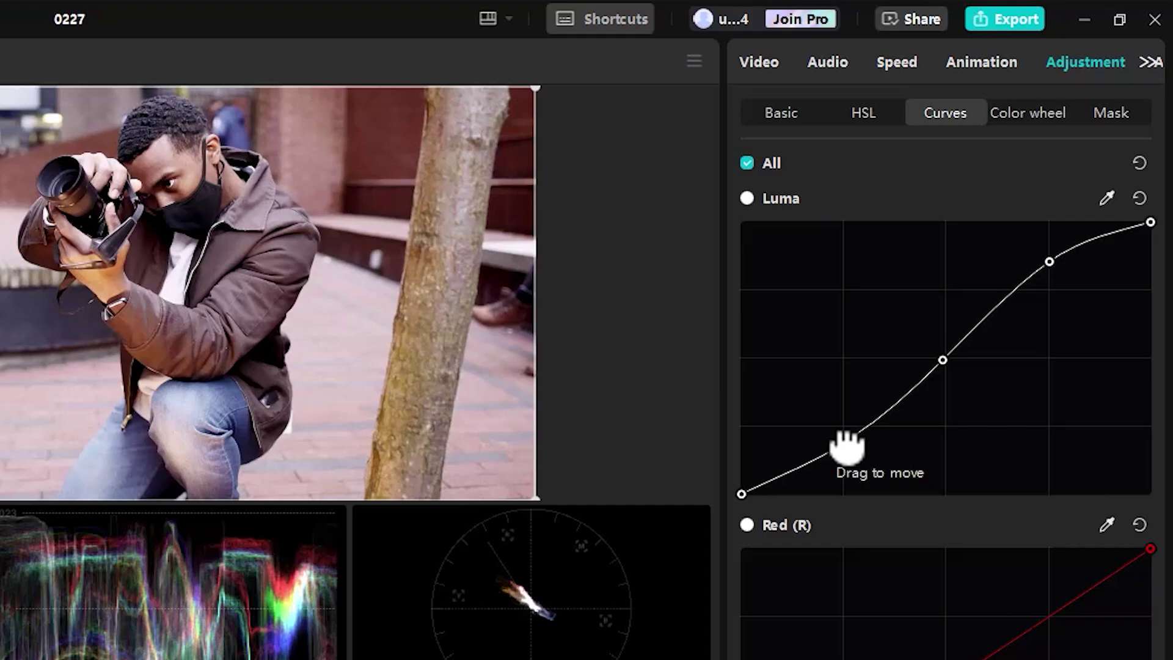
drag(846, 448, 869, 472)
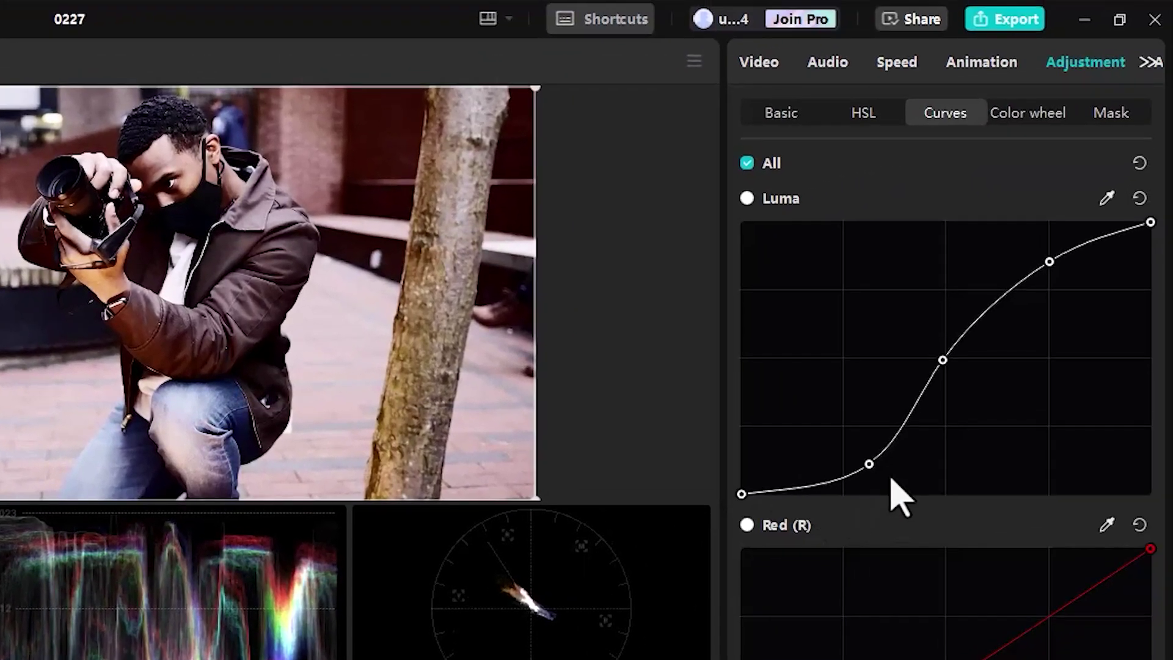
drag(1167, 355, 1140, 350)
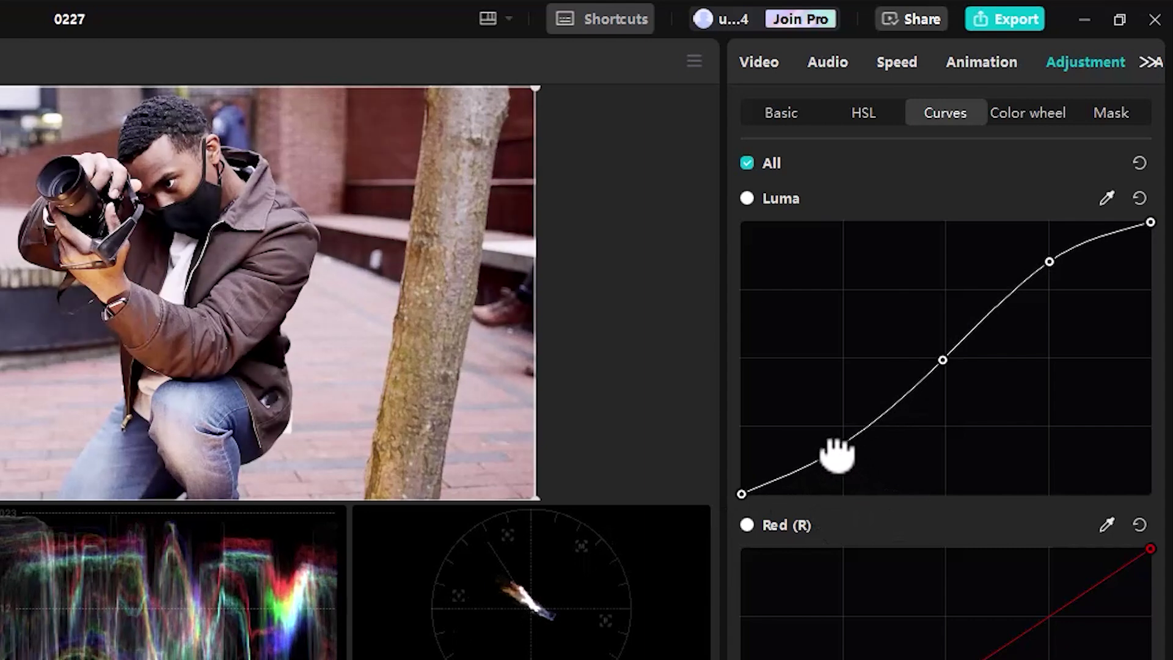
click(1140, 199)
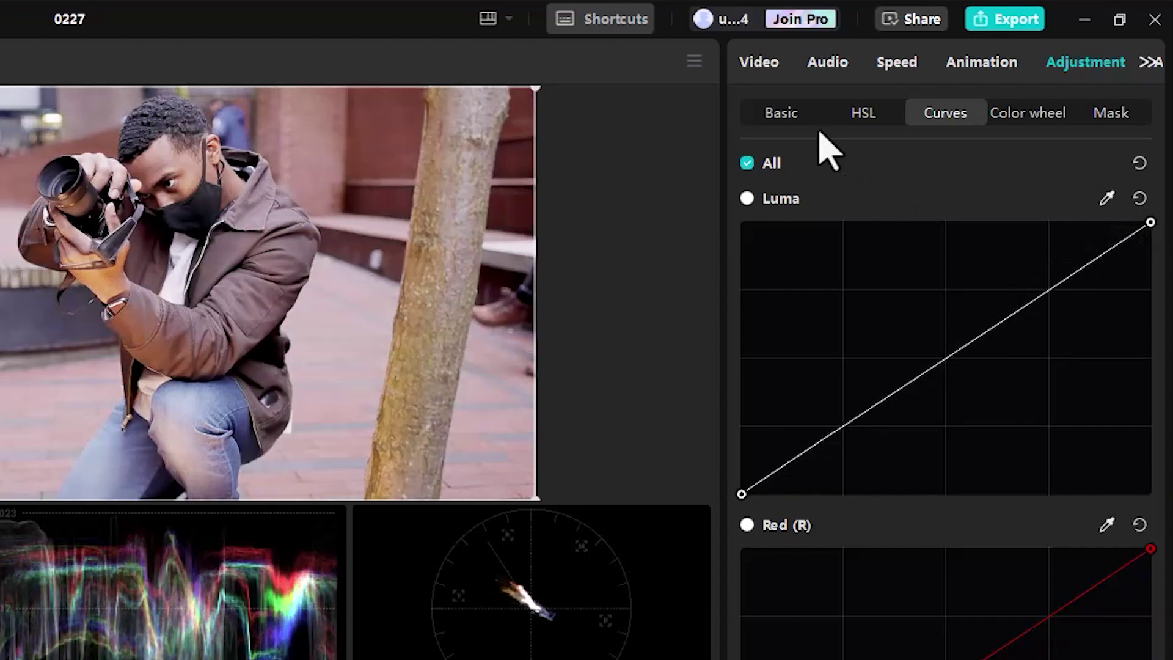
Step: In Basic, test the Temp slider, raise Saturation to 15, then open the Adjustments library
click(794, 112)
drag(1164, 354, 1165, 538)
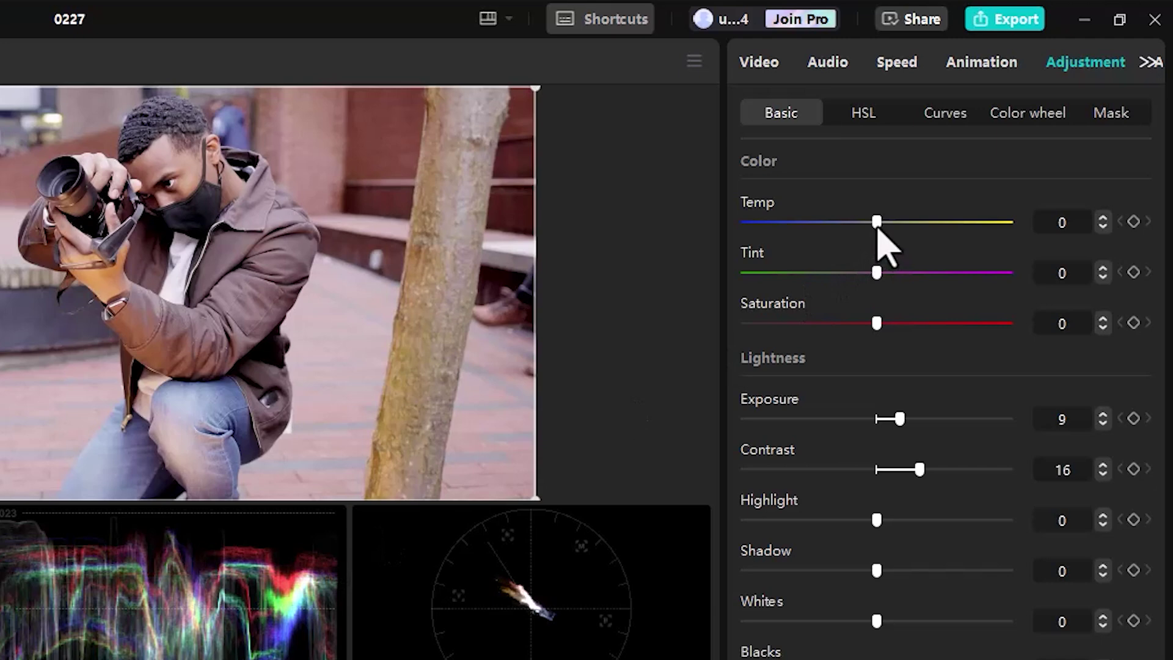
mouse_move(878, 229)
mouse_down()
mouse_move(812, 235)
mouse_move(904, 215)
mouse_move(941, 226)
mouse_move(875, 217)
mouse_up()
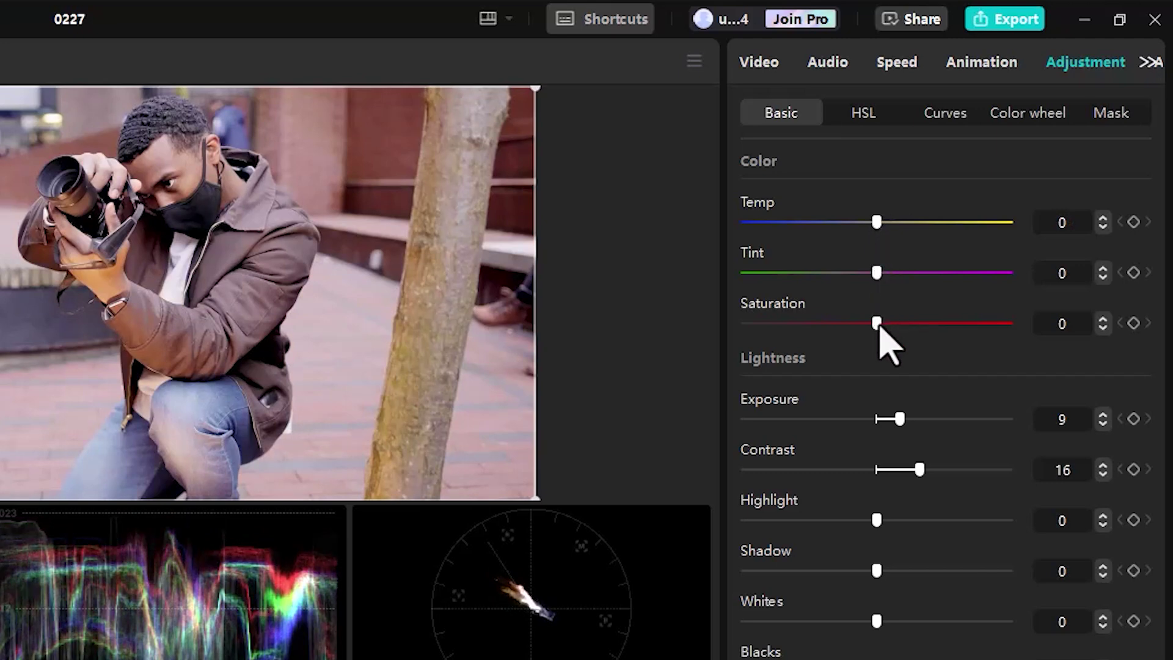
drag(878, 326, 905, 326)
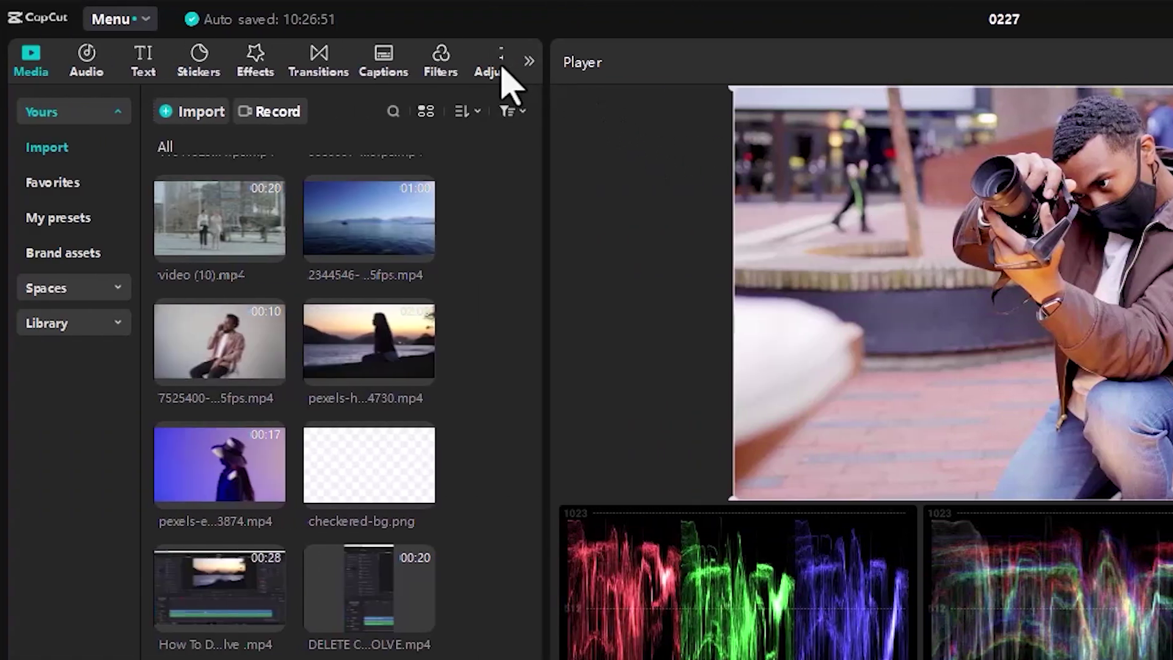
click(494, 73)
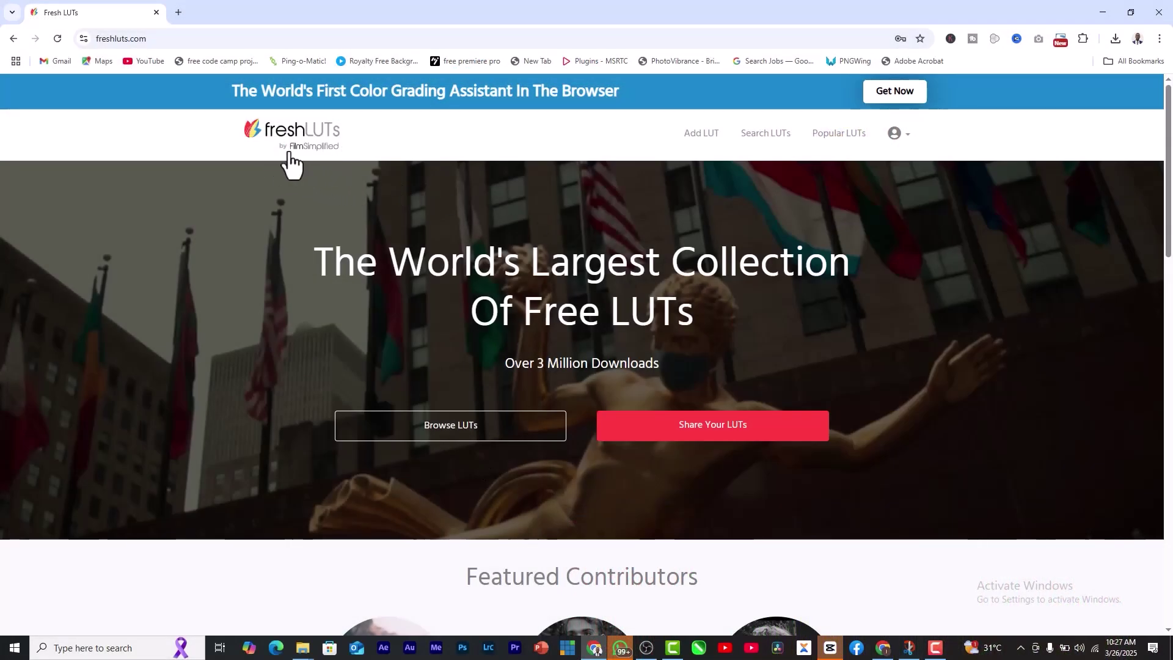
Step: Browse freshLUTs, open the City LUT and drag its before-and-after slider to compare
click(466, 427)
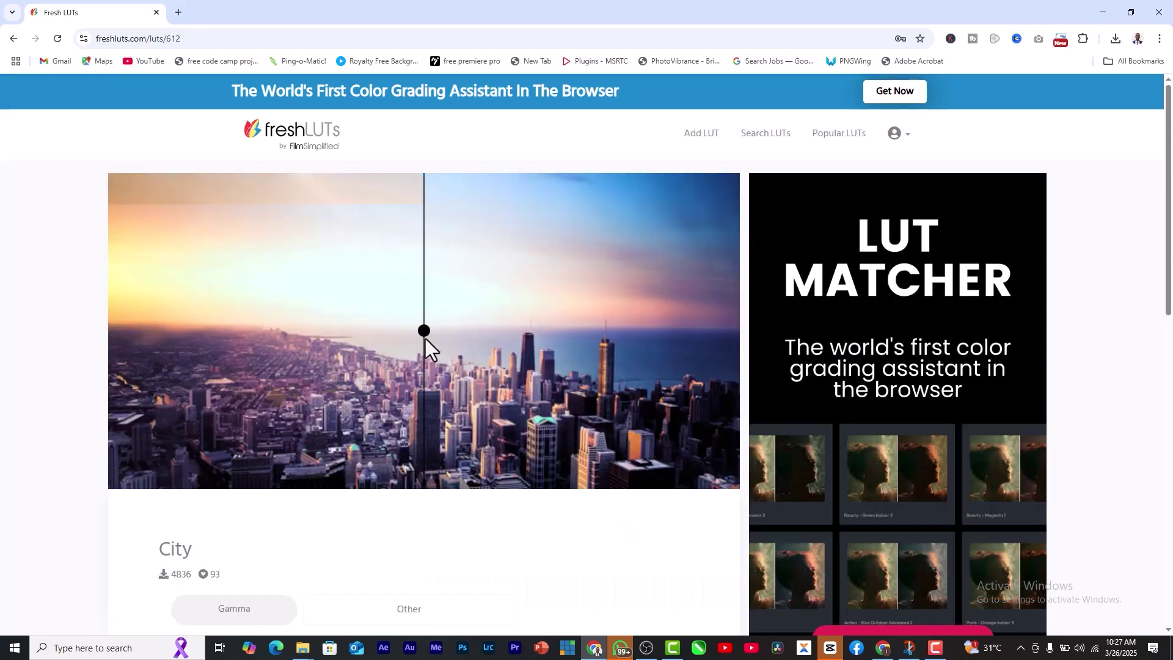
drag(422, 331, 95, 354)
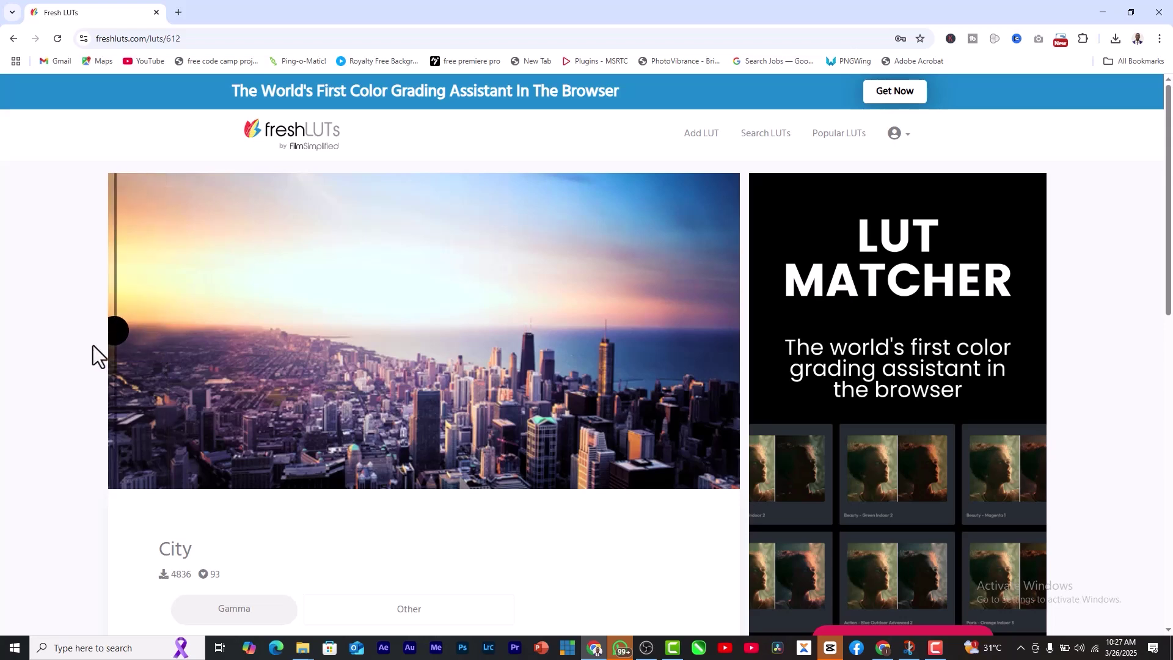
scroll(1167, 400, down, 3)
scroll(1164, 440, down, 3)
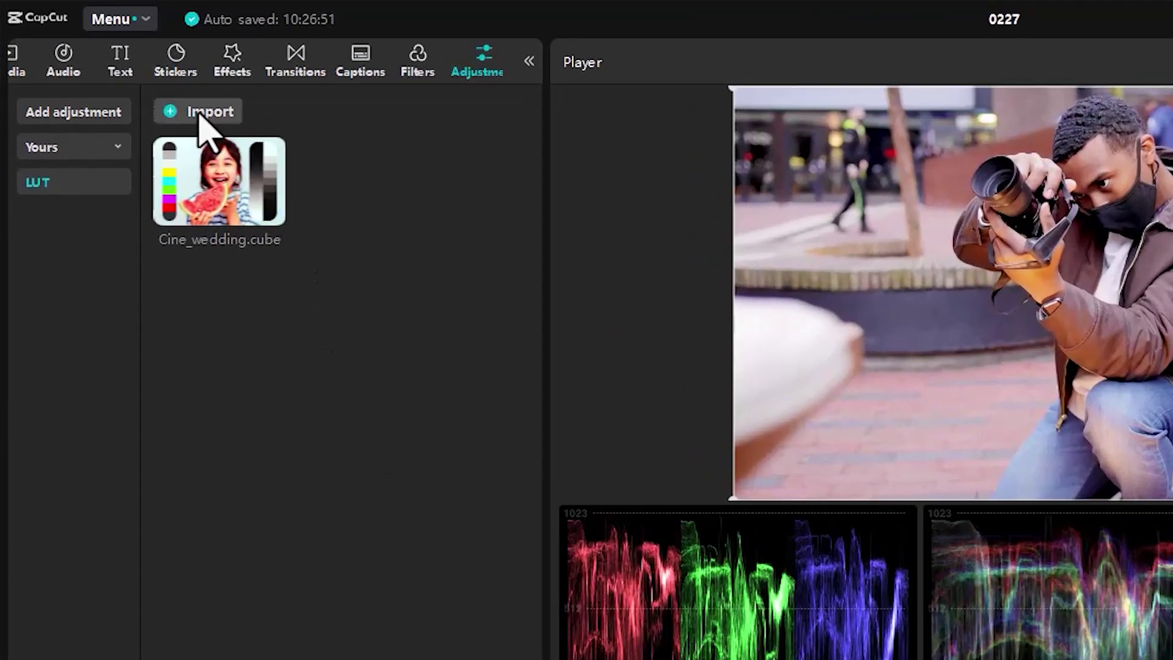
Step: Import Cine_wedding.cube from the Downloads folder into CapCut's LUT library
click(202, 112)
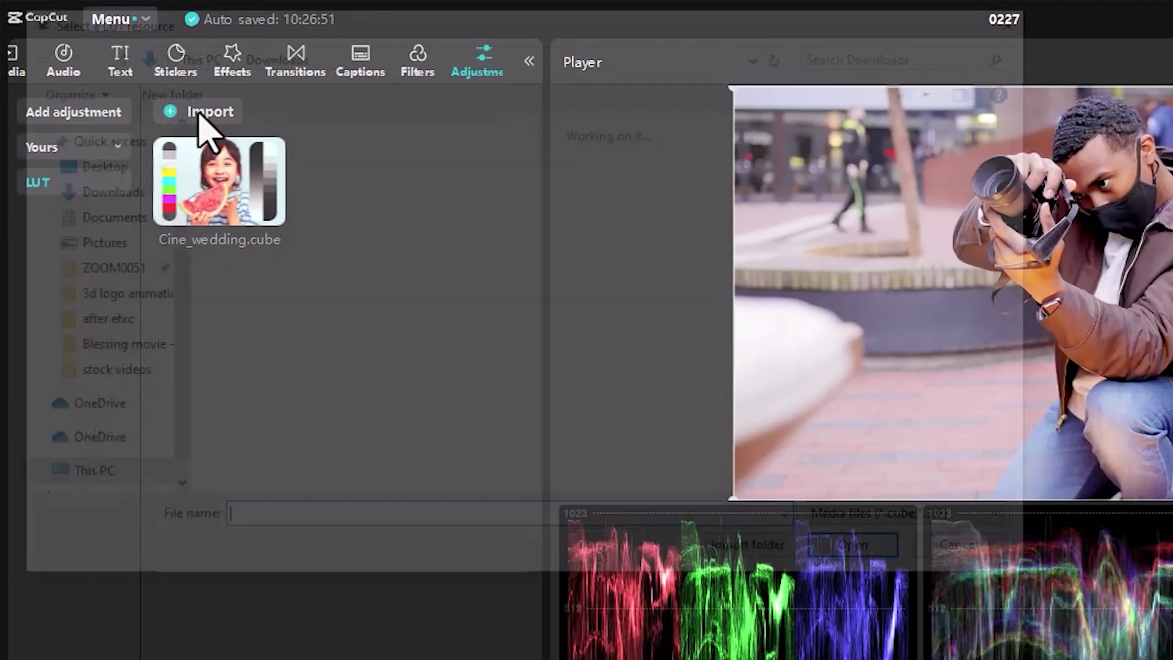
click(260, 239)
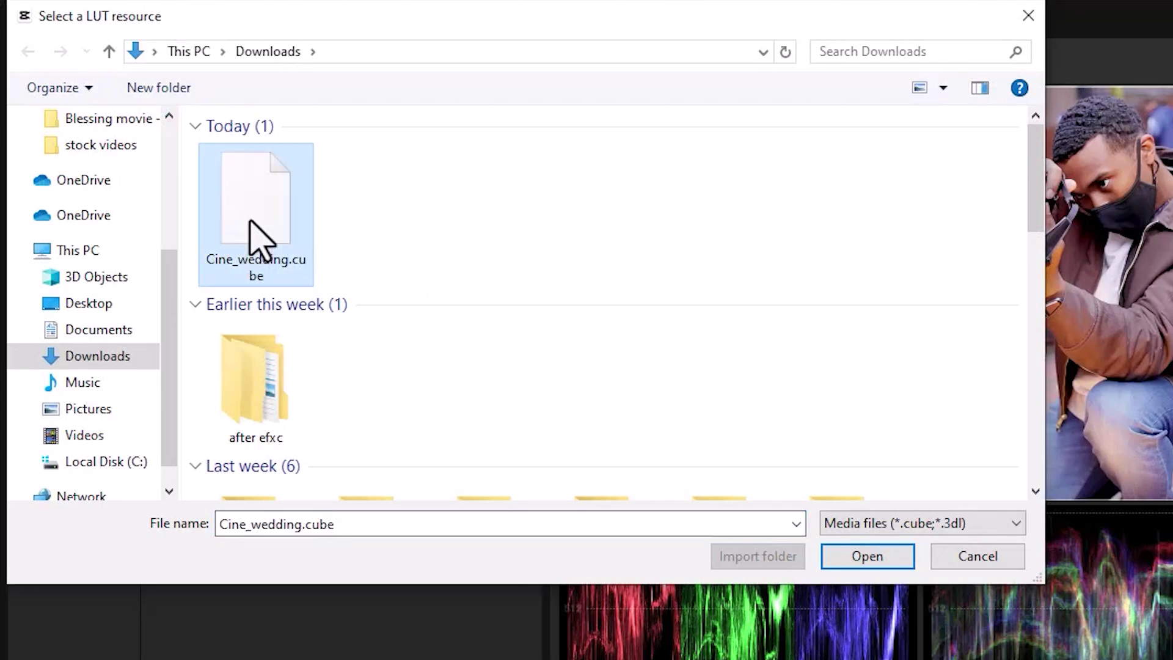
click(864, 558)
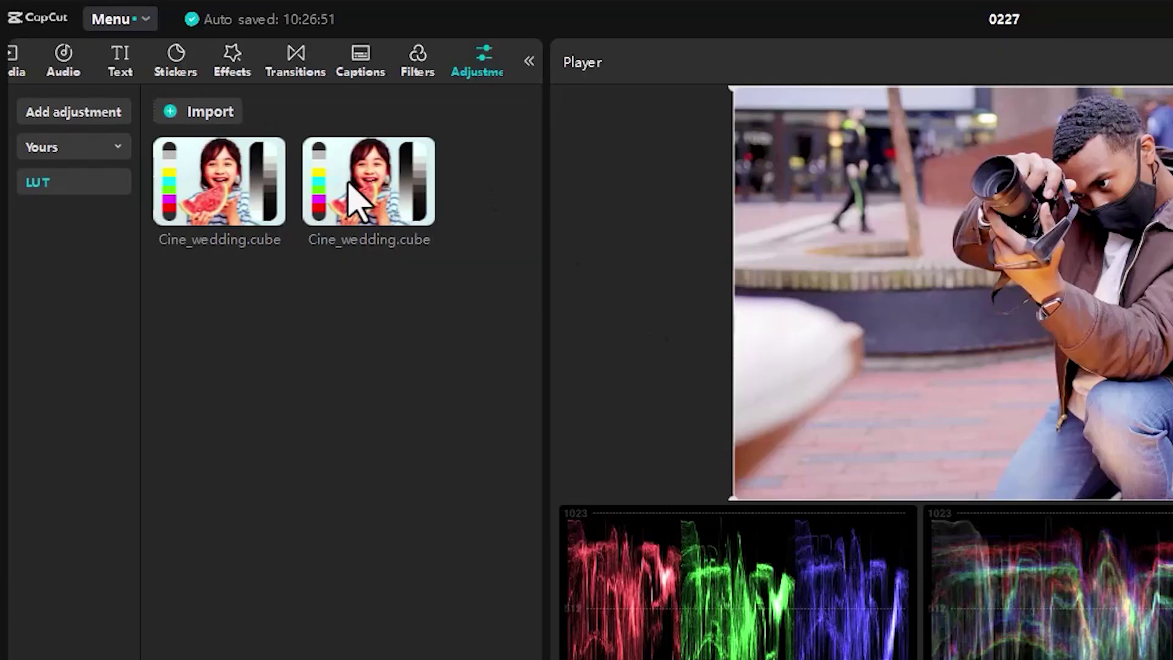
drag(242, 202, 280, 659)
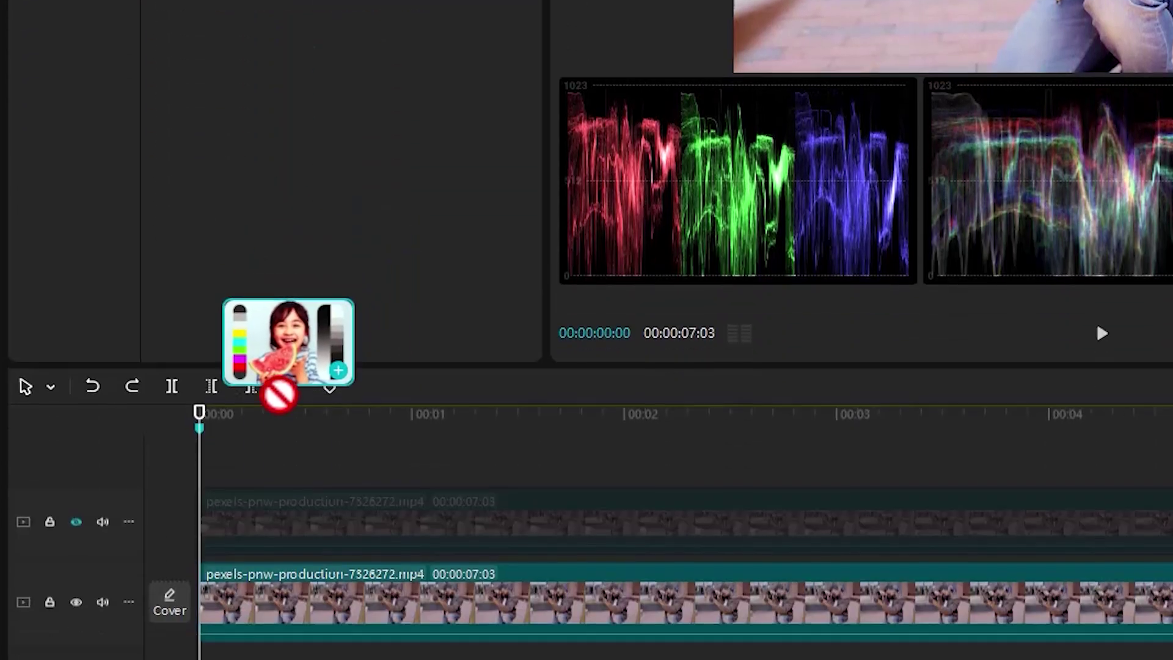
Step: Place the Cine_wedding.cube LUT above the clip and stretch the Adjustment layer to the clip's 7-second end
drag(279, 391, 201, 483)
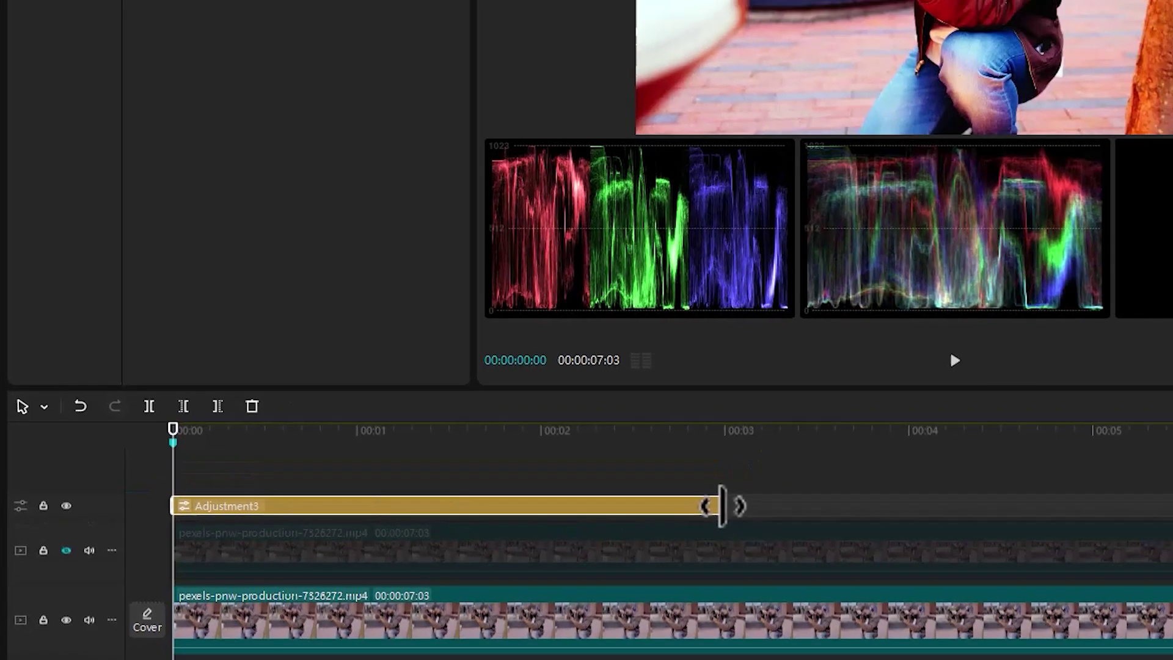
drag(722, 506, 1172, 477)
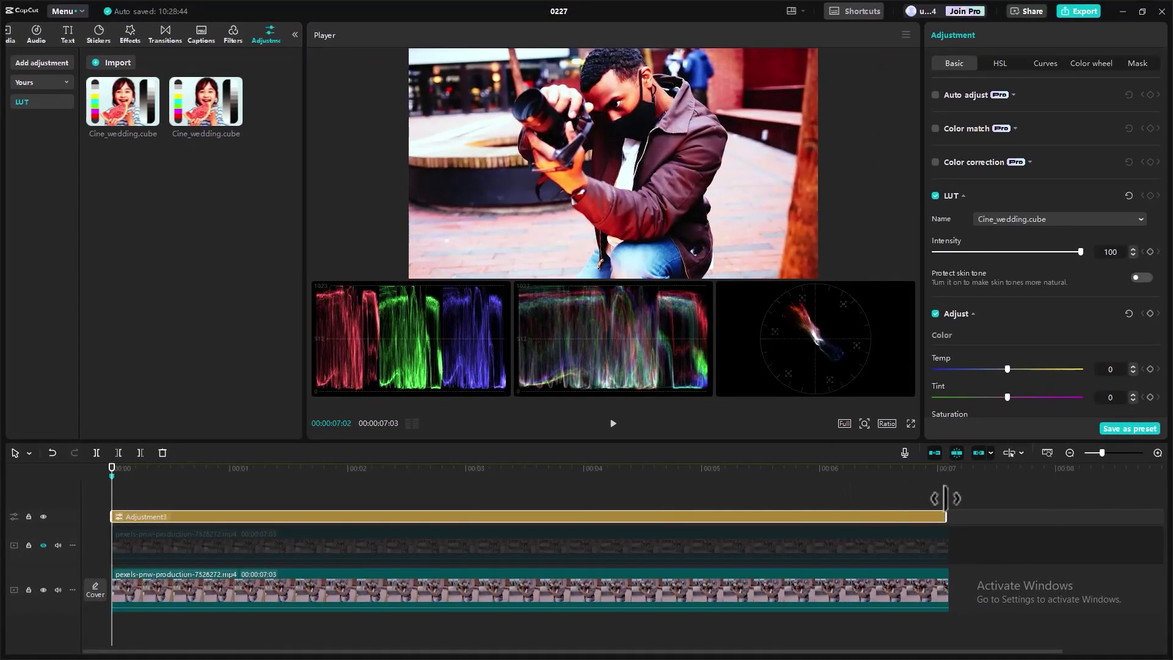
drag(945, 498, 947, 496)
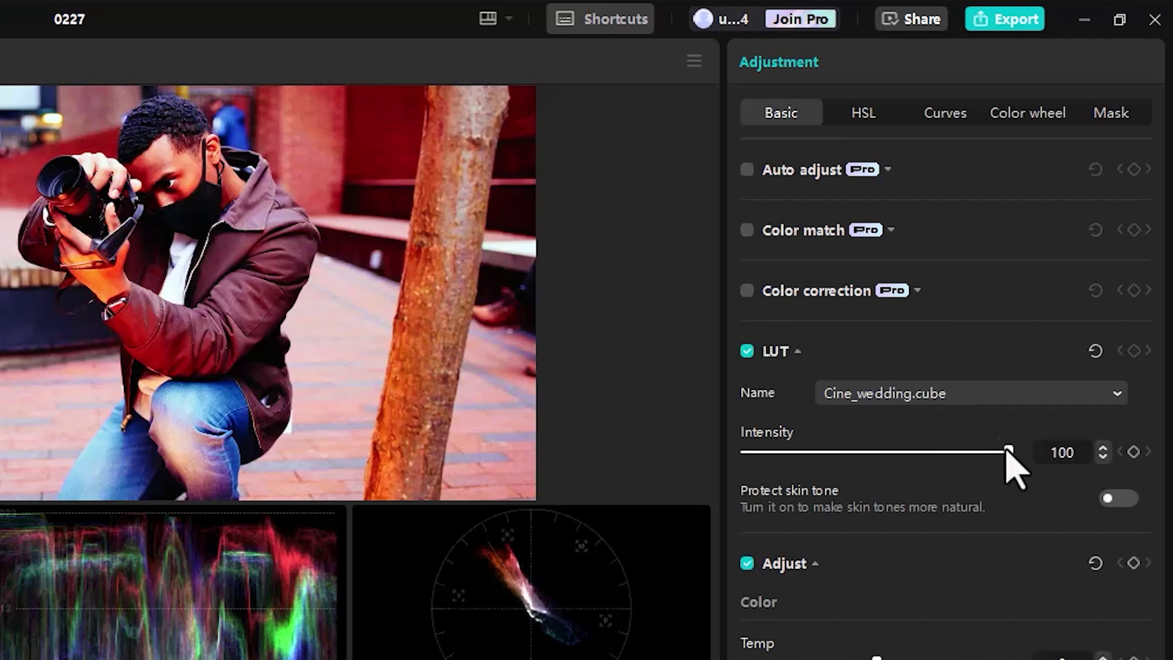
Step: Adjust the Cine_wedding.cube LUT Intensity slider, trying lower values for a subtler grade
drag(1006, 457, 1108, 451)
drag(992, 460, 886, 458)
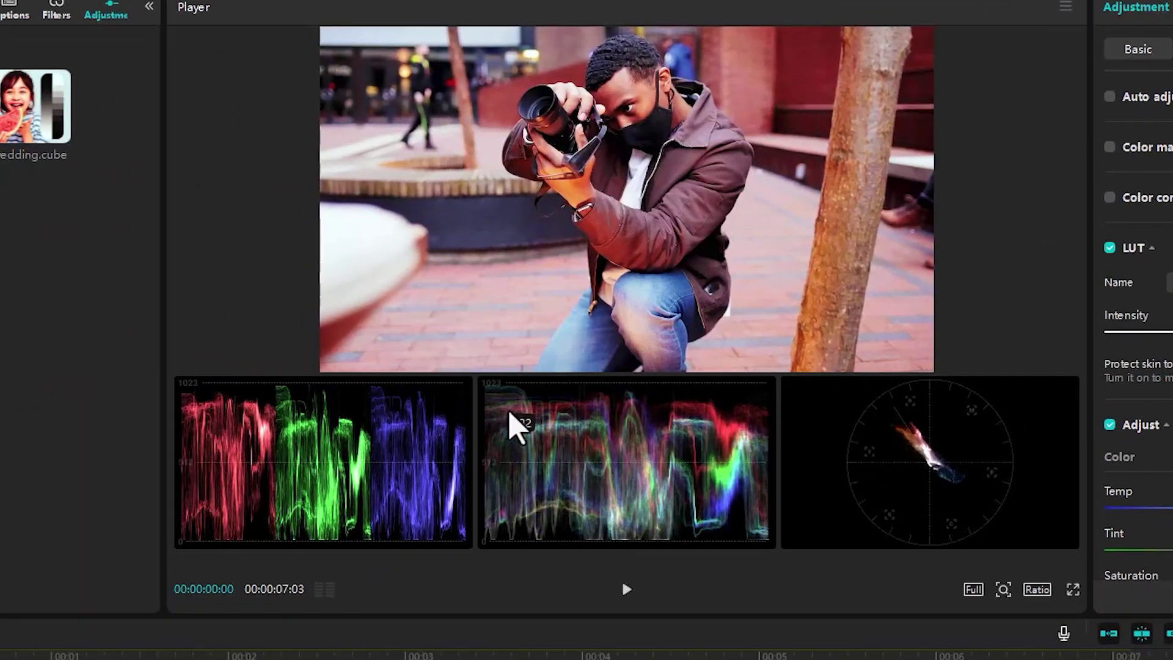
mouse_move(317, 488)
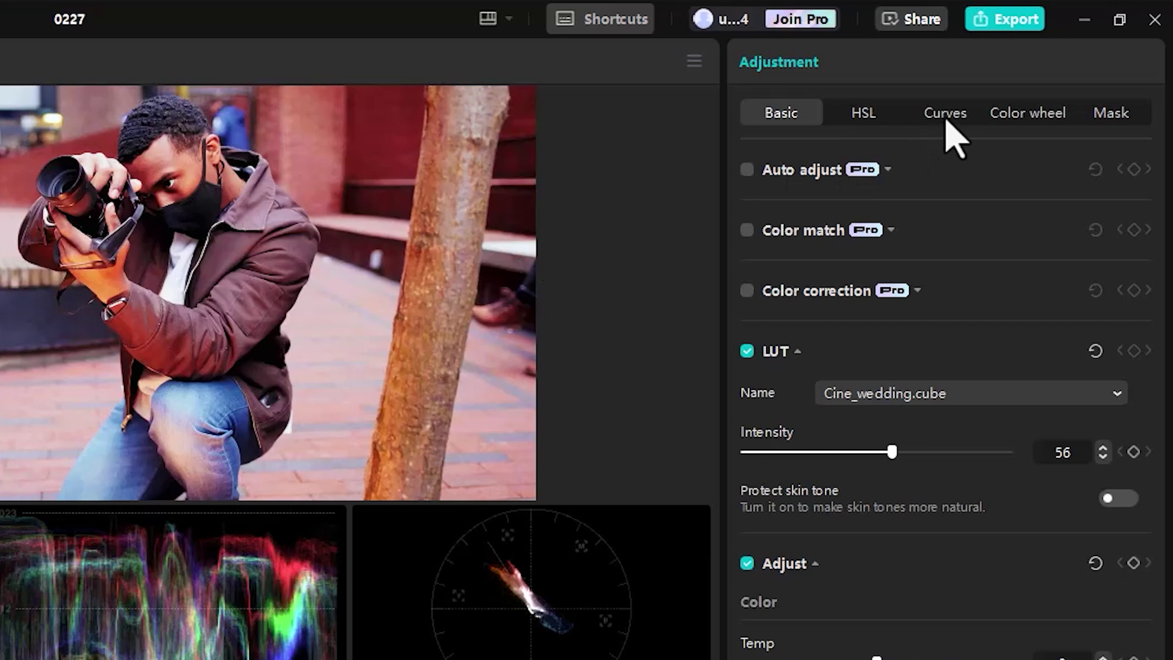
Step: Drag the Red curve's midpoint down so the clip's midtones look less red
click(945, 116)
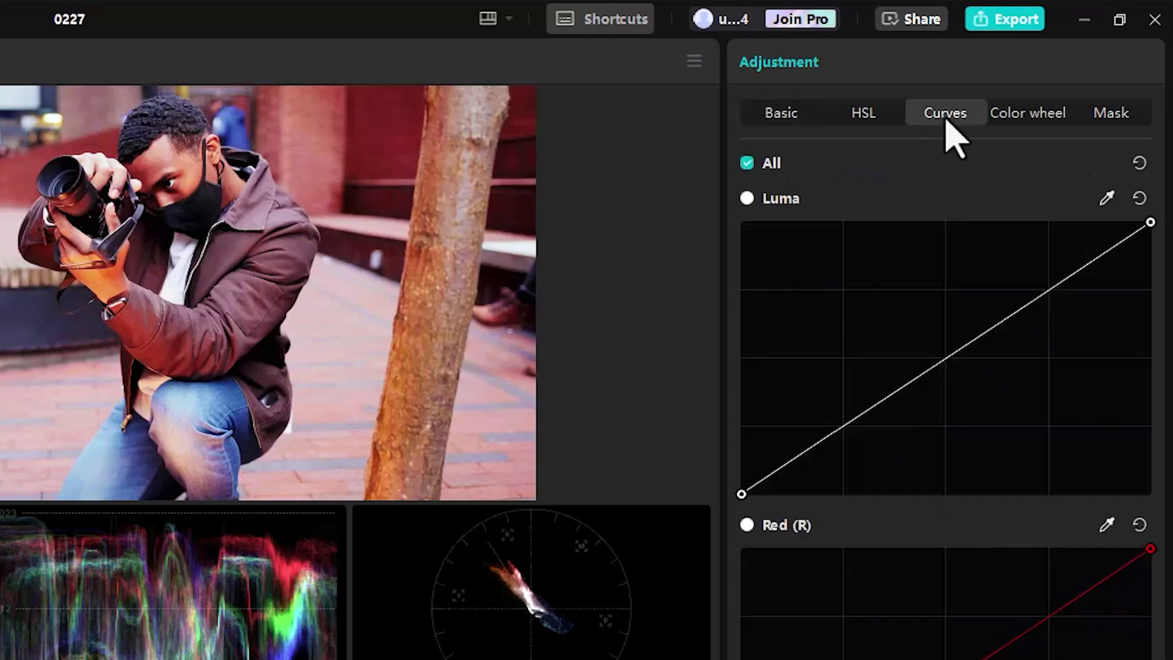
scroll(1166, 269, down, 10)
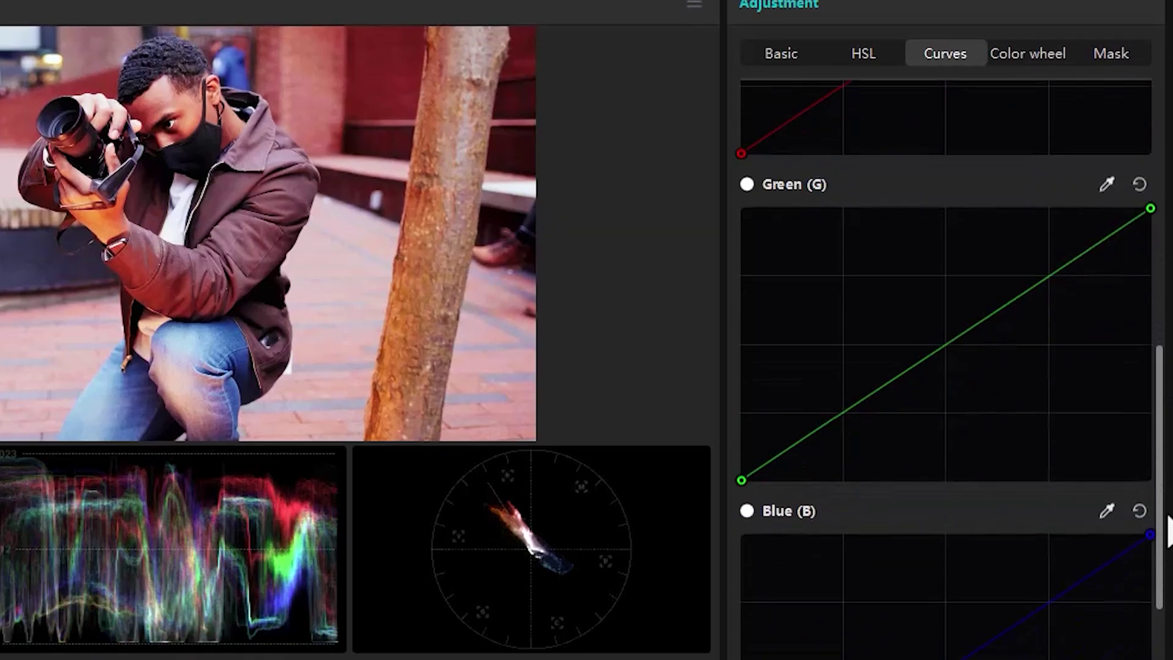
scroll(1167, 532, down, 3)
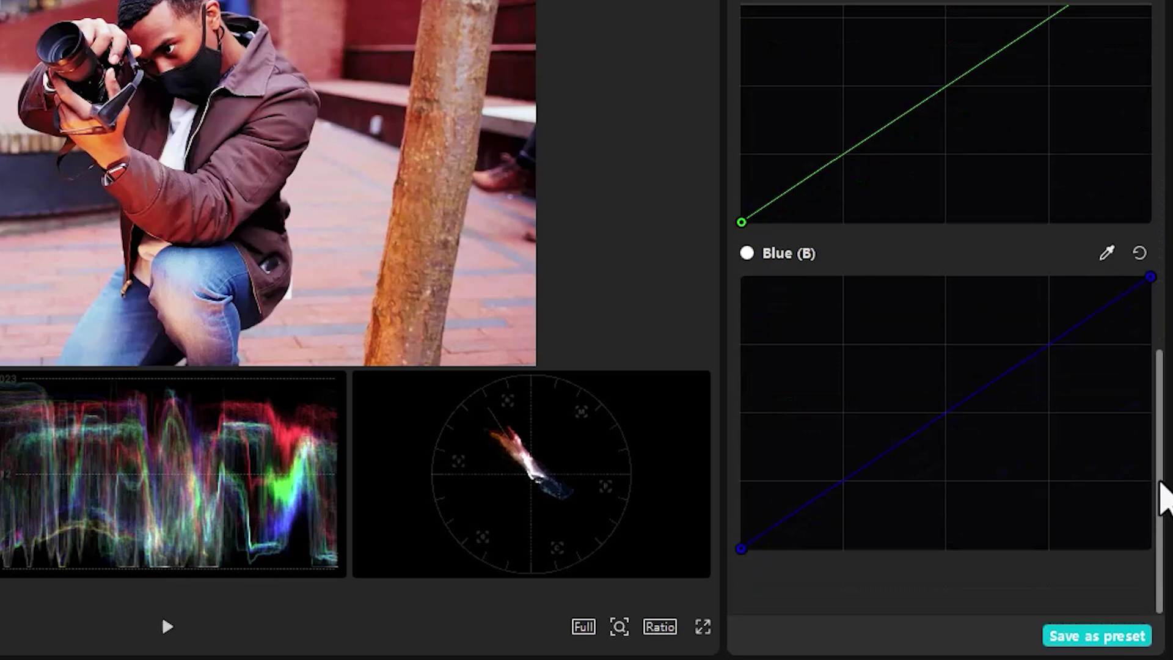
scroll(1164, 397, up, 3)
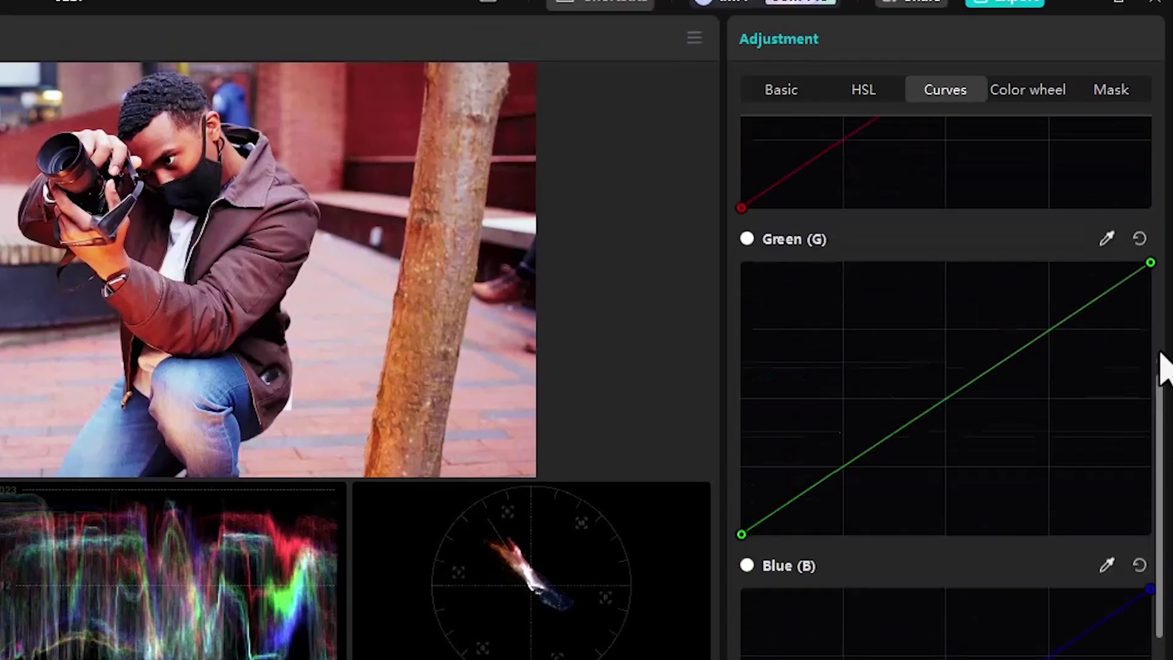
drag(1164, 366, 1157, 273)
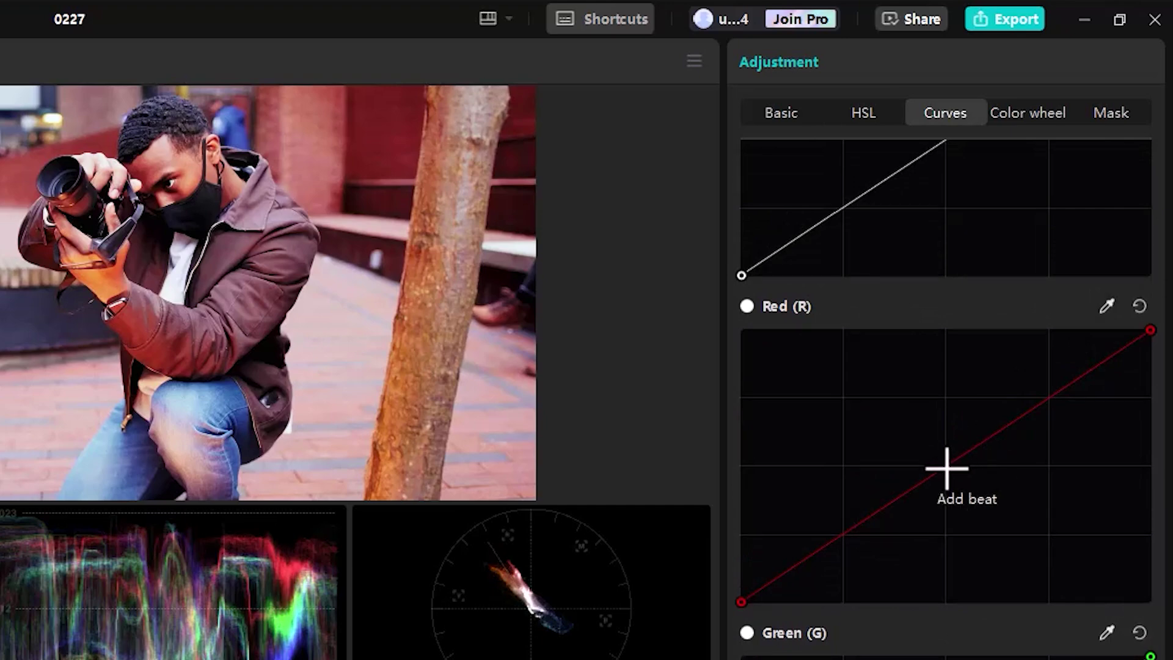
drag(946, 468, 962, 489)
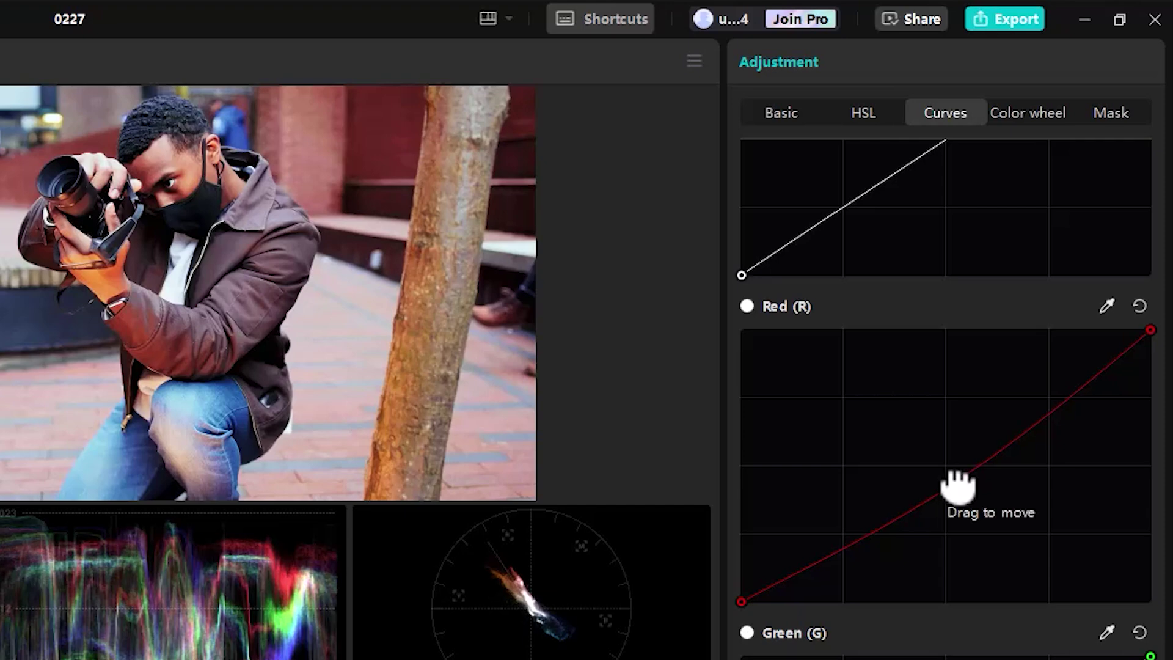
Step: In the basic LUT settings, try Protect skin tone and leave it switched off
click(788, 141)
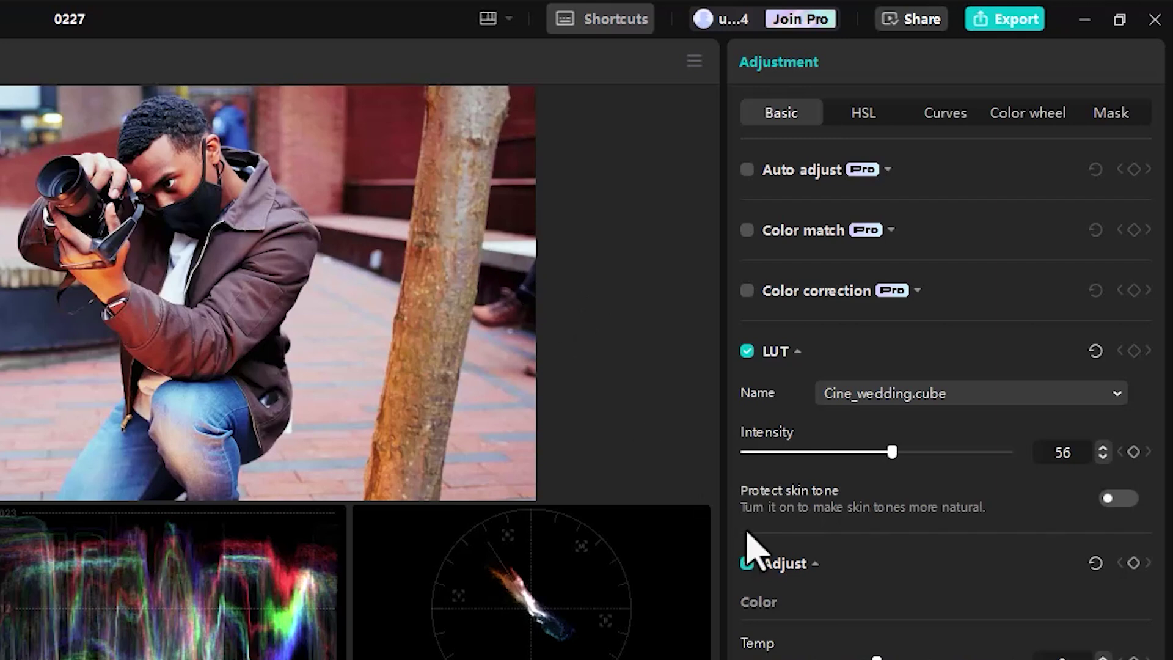
click(1113, 500)
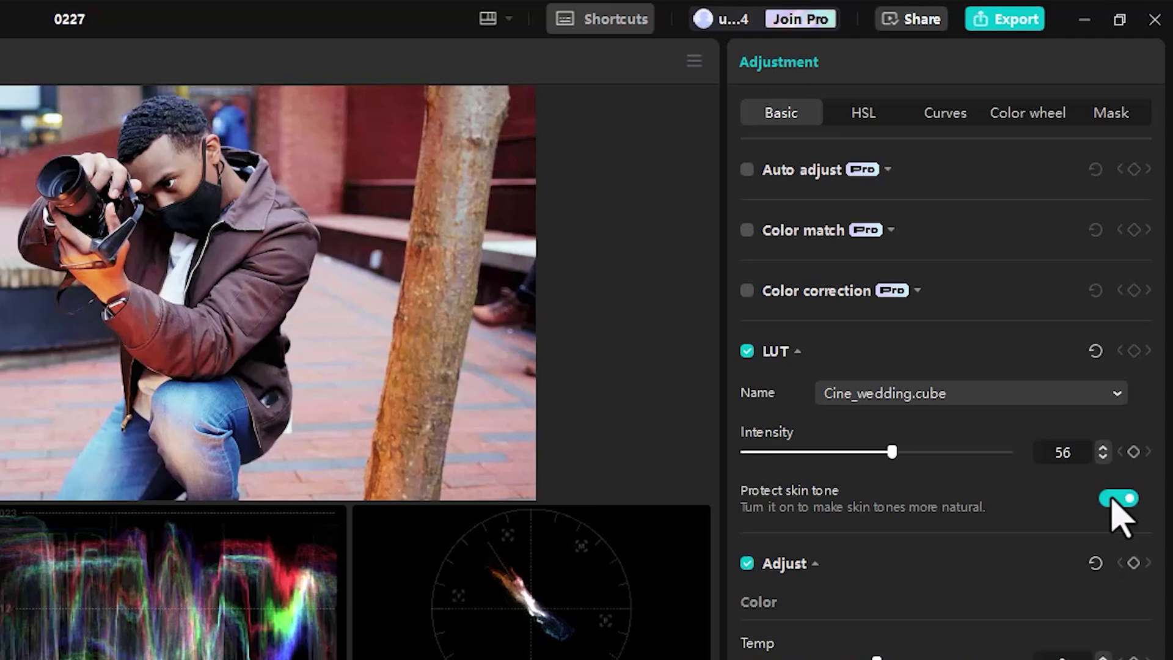
click(1113, 498)
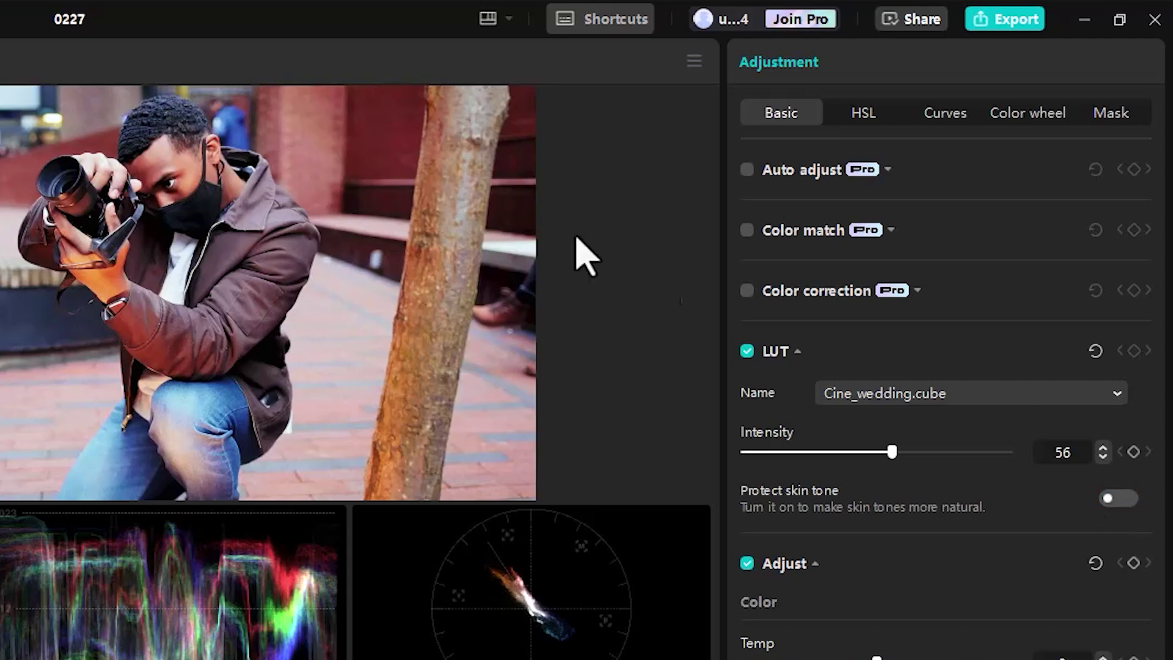